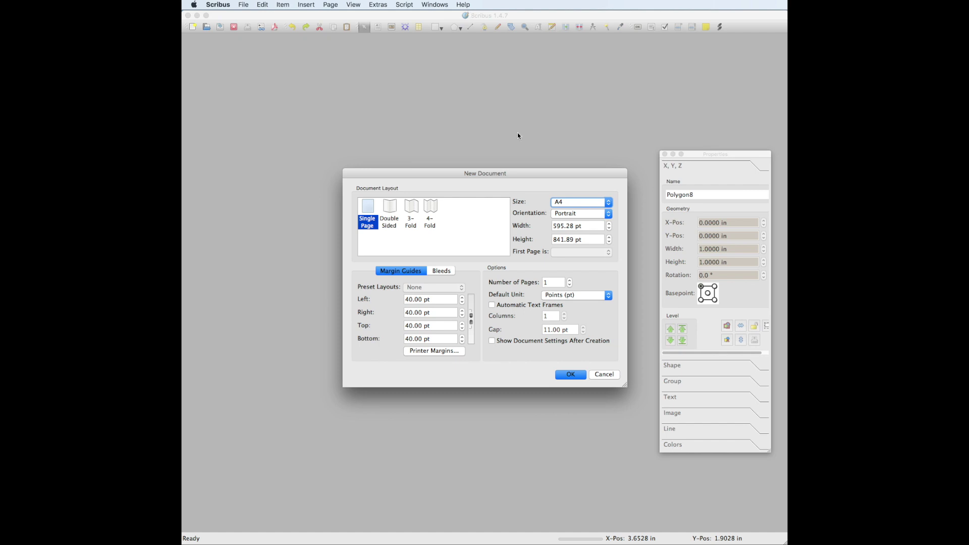
Create a new landscape document with width 1200 pt and height 630 pt.
{"action": "key", "text": "Tab"}
{"action": "key", "text": "Tab"}
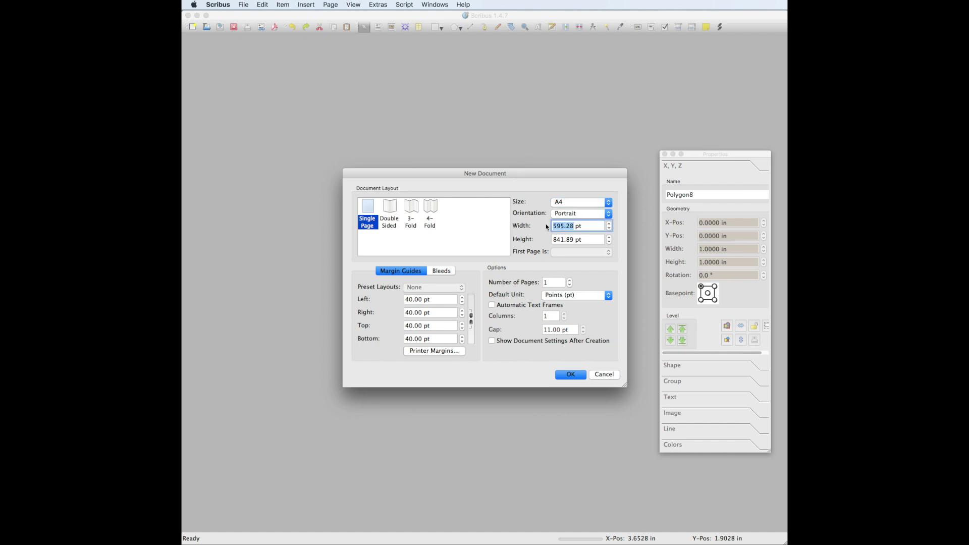
{"action": "type", "text": "1200"}
{"action": "key", "text": "Tab"}
{"action": "type", "text": "630"}
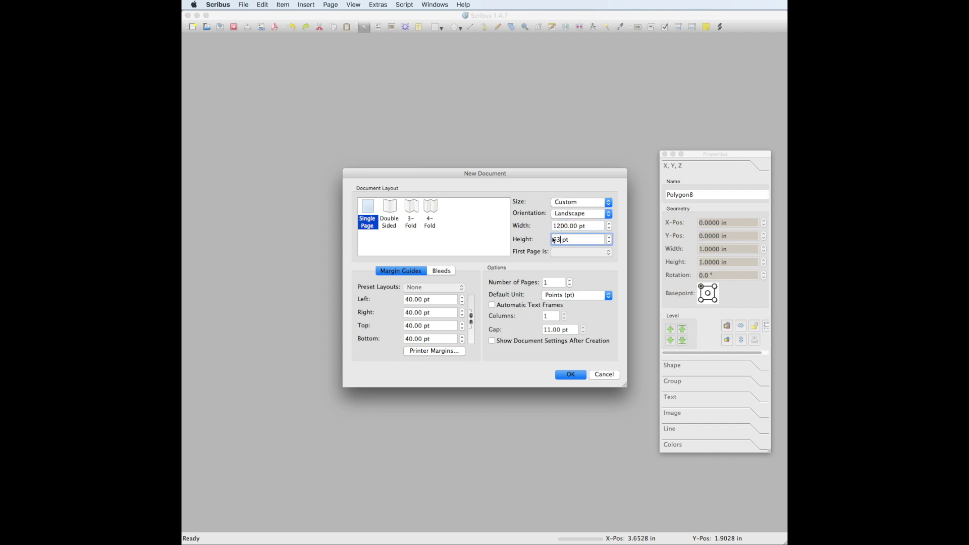
{"action": "left_click", "coordinate": [578, 377]}
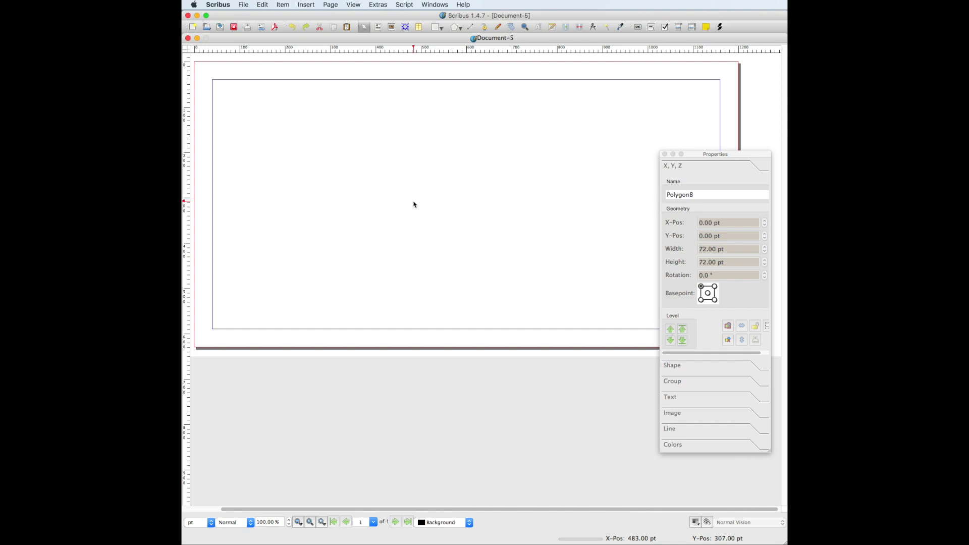
Place a 1200 × 630 pt image frame and drag it to the page's top-left corner.
{"action": "left_click", "coordinate": [392, 30]}
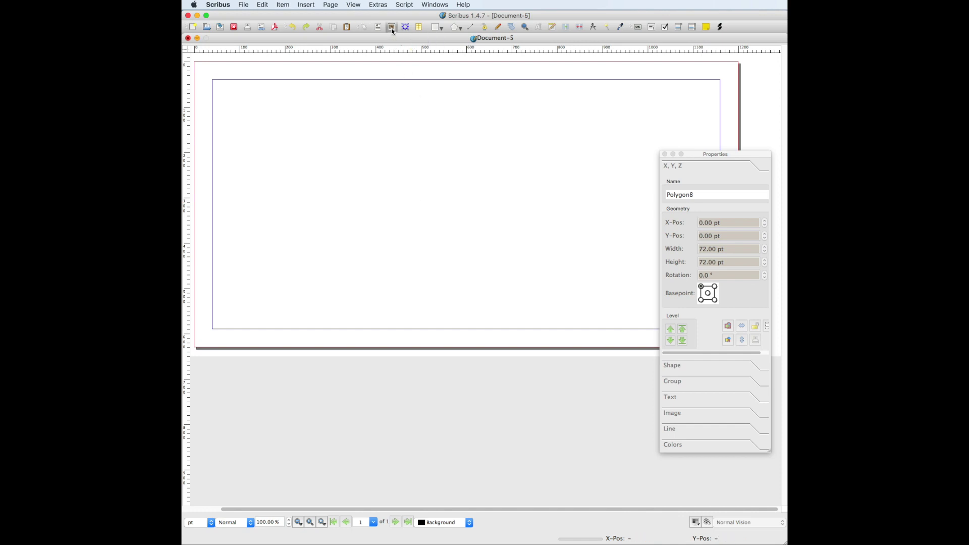
{"action": "left_click", "coordinate": [352, 138]}
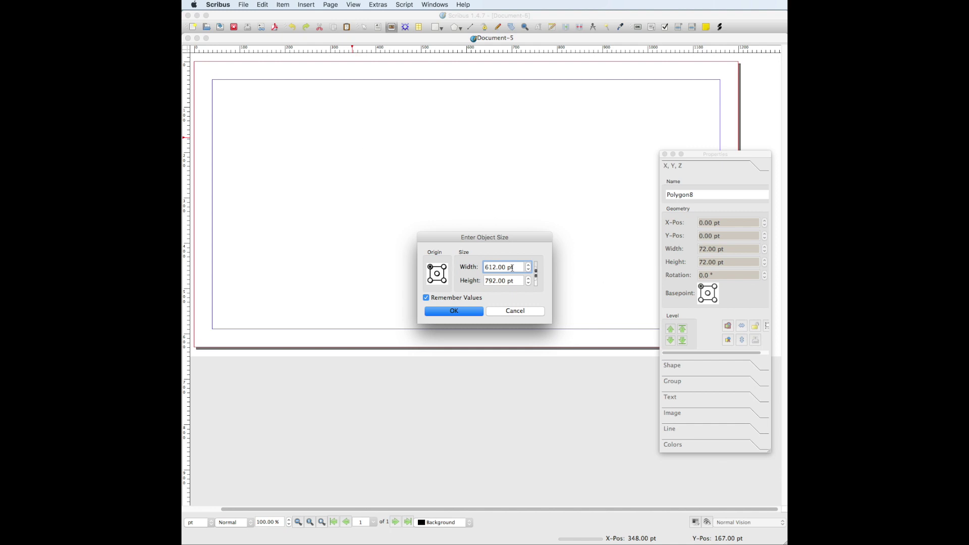
{"action": "left_click_drag", "start_coordinate": [518, 267], "coordinate": [484, 267]}
{"action": "type", "text": "1200"}
{"action": "left_click_drag", "start_coordinate": [506, 281], "coordinate": [489, 282]}
{"action": "key", "text": "BackSpace"}
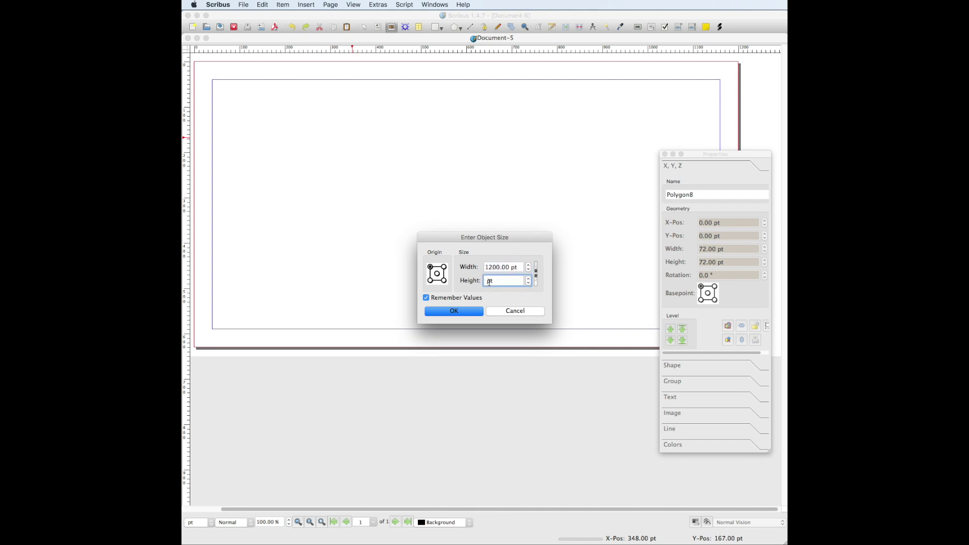
{"action": "type", "text": "630"}
{"action": "left_click", "coordinate": [471, 313]}
{"action": "left_click_drag", "start_coordinate": [457, 138], "coordinate": [298, 63]}
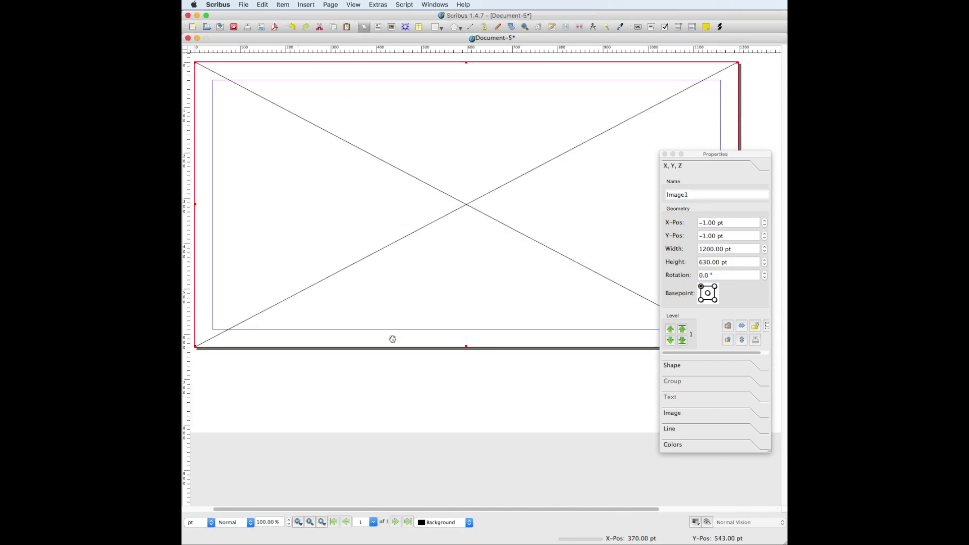
Load template fb graphic-01.jpg from the Desktop into the image frame.
{"action": "right_click", "coordinate": [466, 205]}
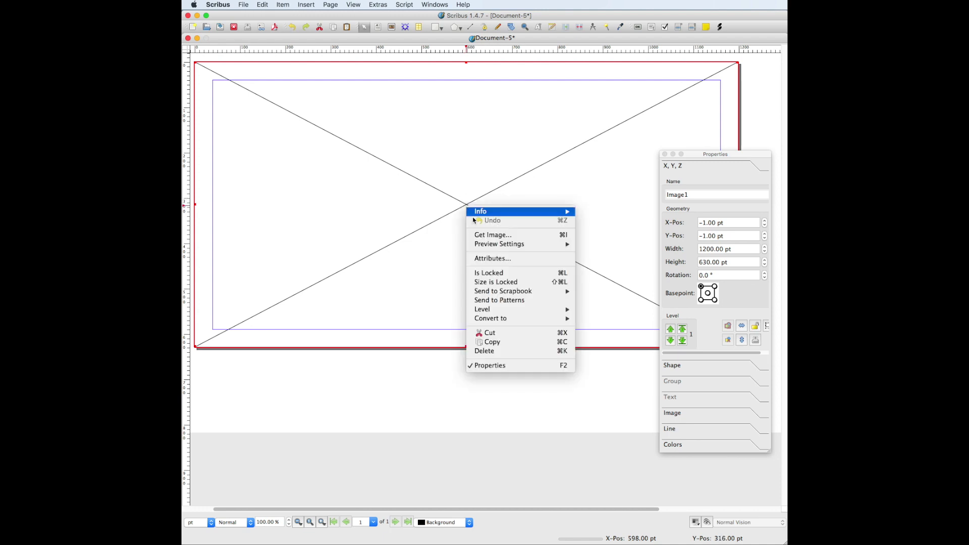
{"action": "left_click", "coordinate": [513, 238]}
{"action": "left_click", "coordinate": [444, 216]}
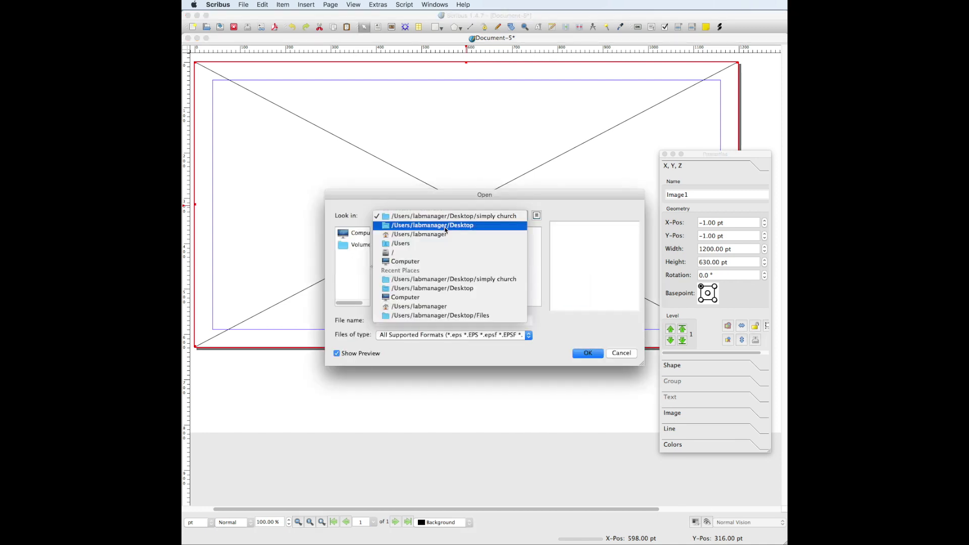
{"action": "left_click", "coordinate": [445, 225]}
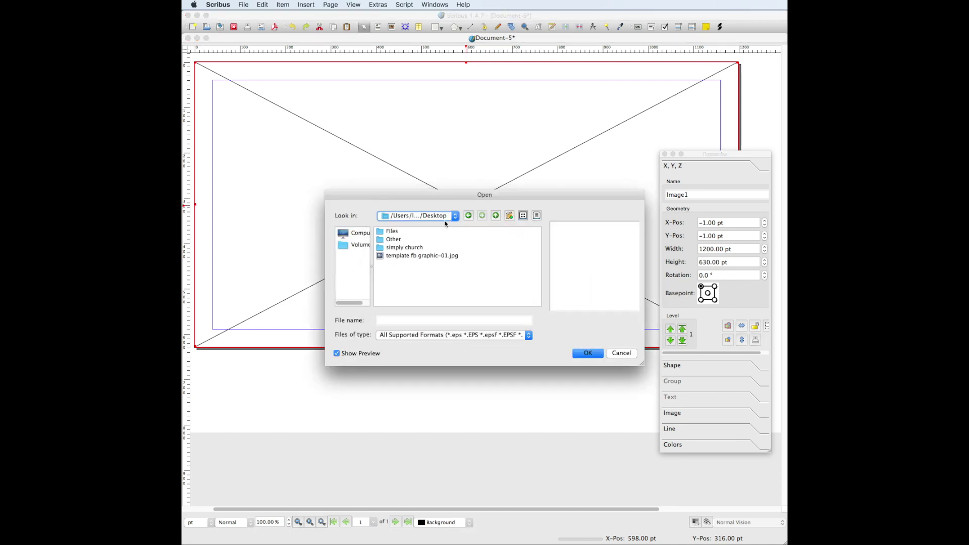
{"action": "left_click", "coordinate": [420, 255]}
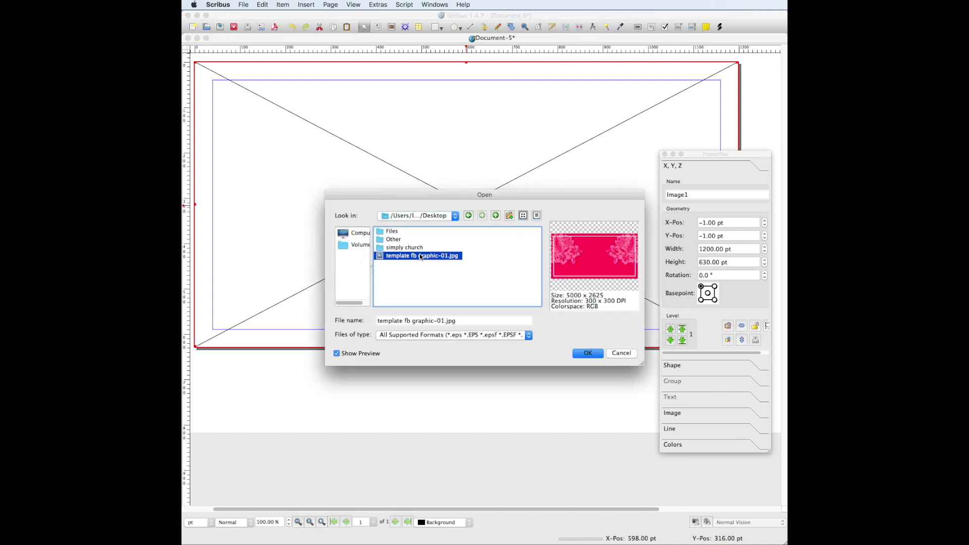
{"action": "left_click", "coordinate": [589, 354]}
Lock the hibiscus background image frame in place.
{"action": "key", "text": "t"}
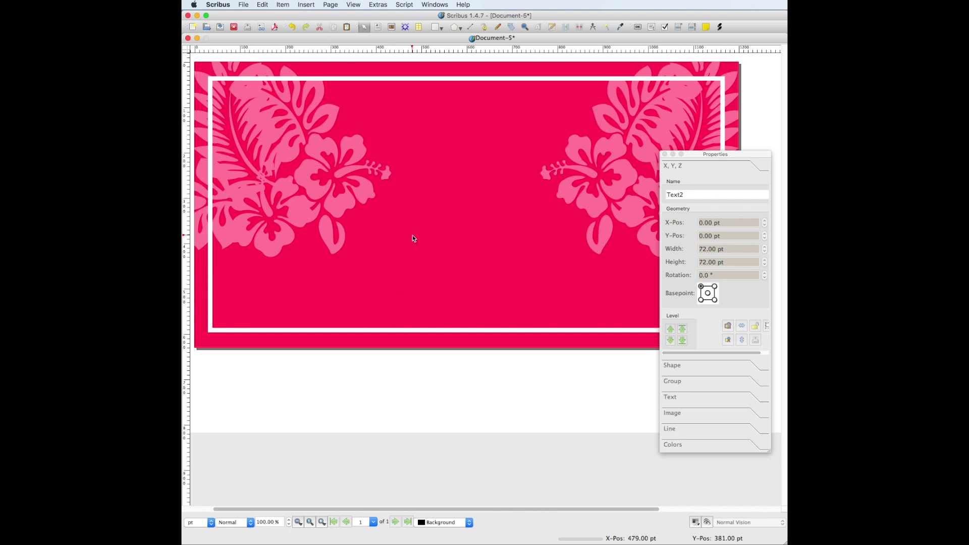
{"action": "left_click", "coordinate": [389, 264]}
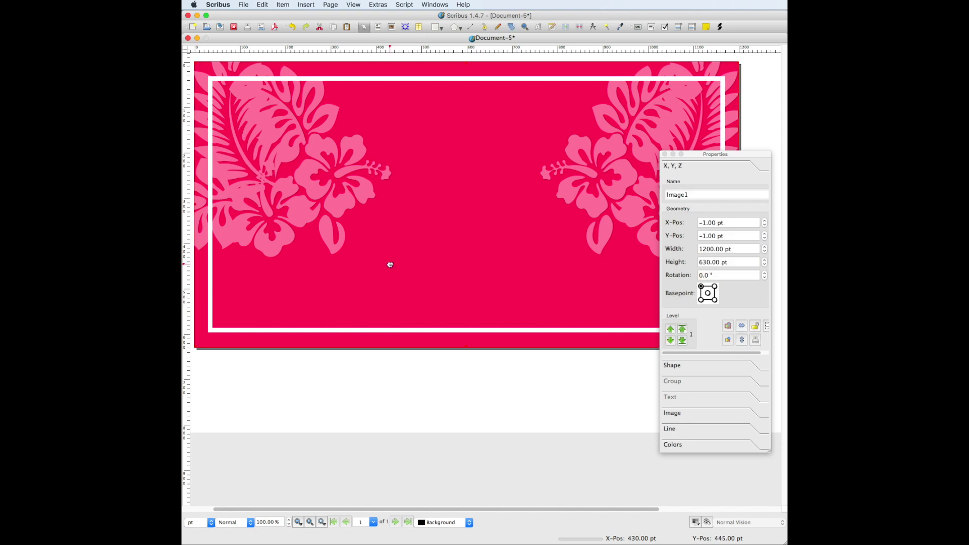
{"action": "right_click", "coordinate": [389, 265]}
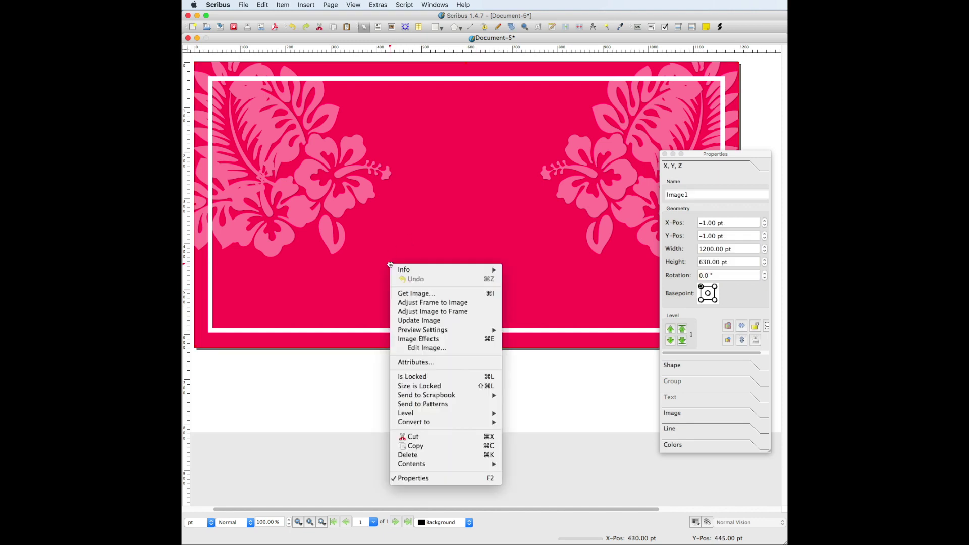
{"action": "left_click", "coordinate": [447, 377]}
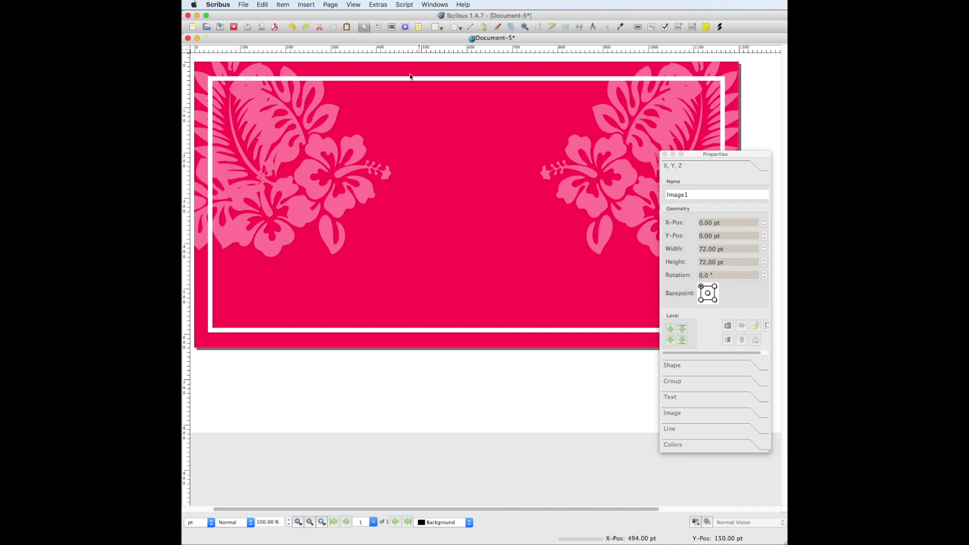
Draw a text frame near the top centre and enter the Spring Fest title.
{"action": "left_click", "coordinate": [377, 28]}
{"action": "left_click_drag", "start_coordinate": [364, 93], "coordinate": [600, 178]}
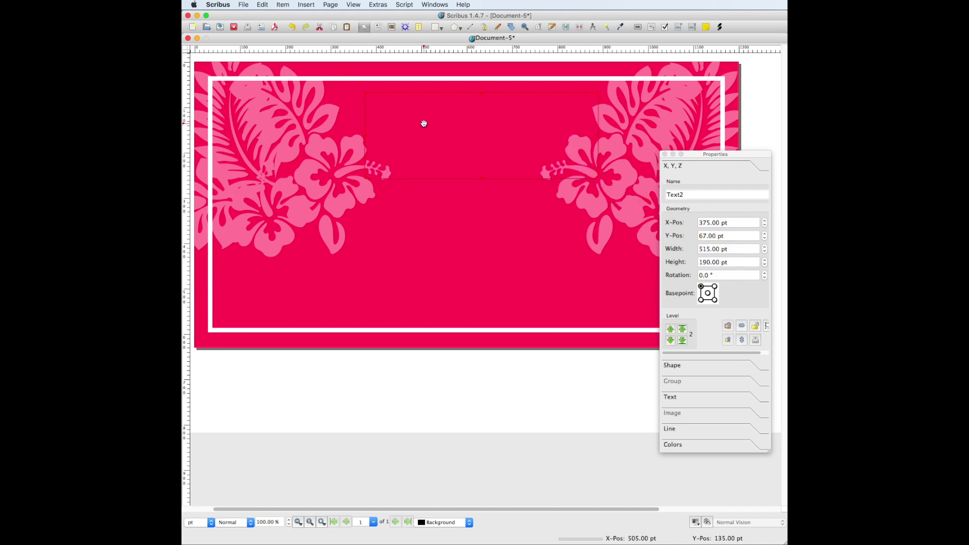
{"action": "double_click", "coordinate": [424, 123]}
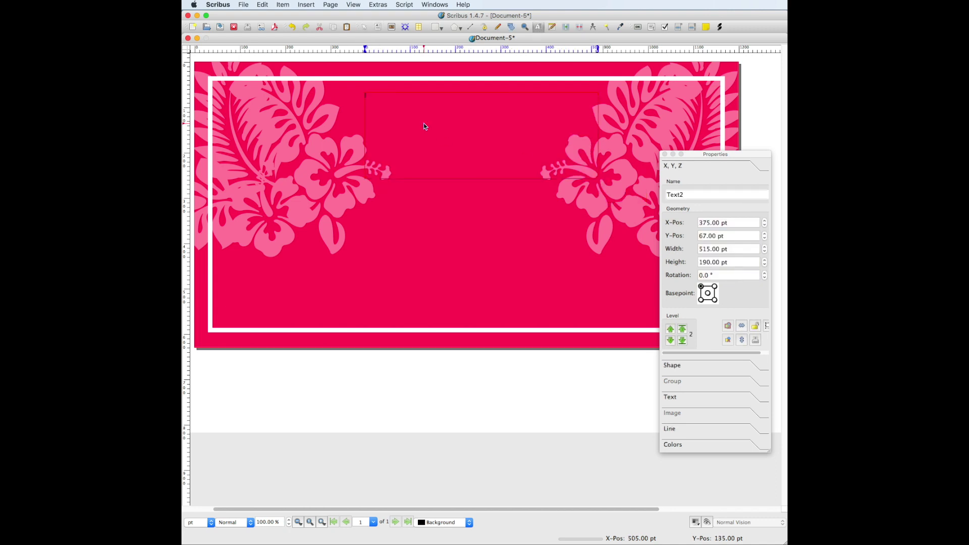
{"action": "type", "text": "Spring Fest"}
{"action": "key", "text": "super+a"}
{"action": "left_click", "coordinate": [434, 4]}
{"action": "key", "text": "Escape"}
Set the Spring Fest title to the Bakery font at 185 pt.
{"action": "left_click", "coordinate": [671, 397]}
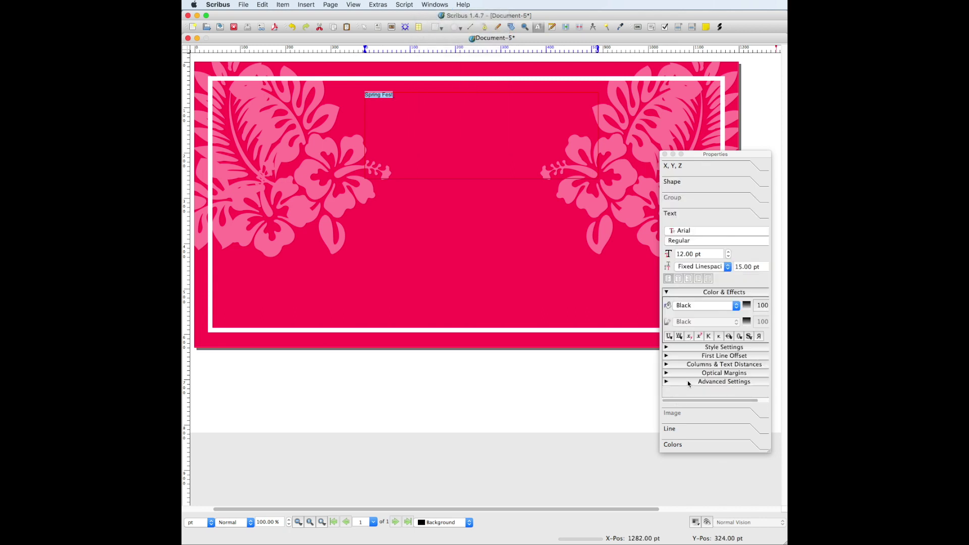
{"action": "left_click", "coordinate": [694, 230]}
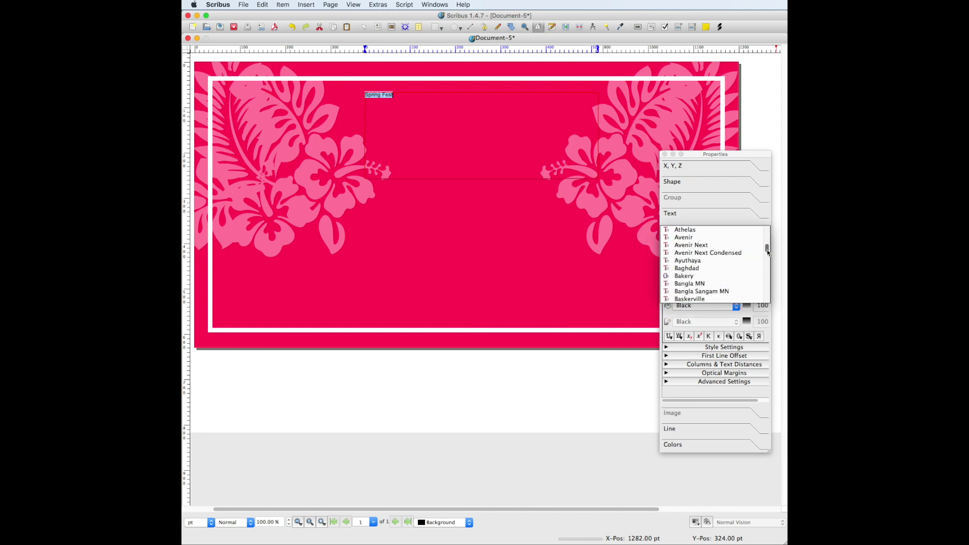
{"action": "left_click", "coordinate": [684, 275]}
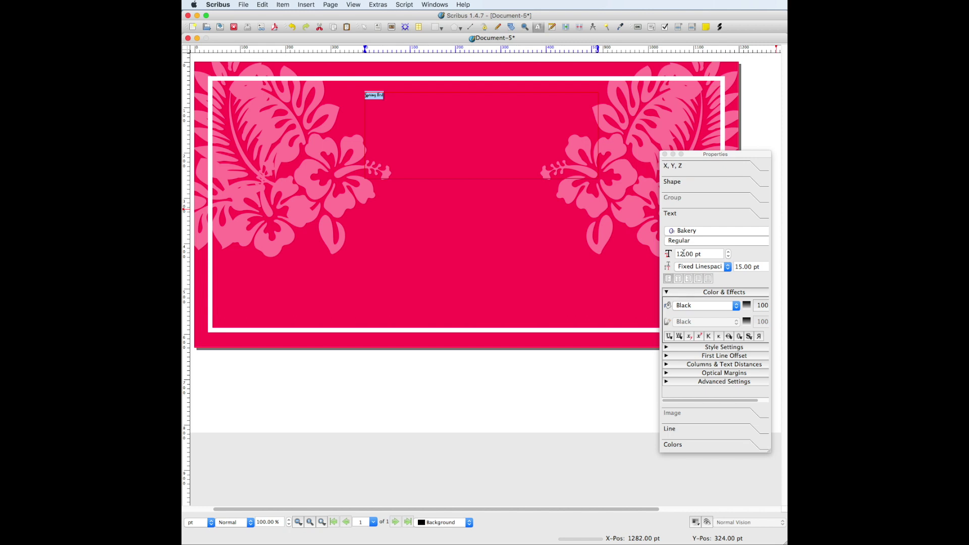
{"action": "triple_click", "coordinate": [684, 253]}
{"action": "type", "text": "185"}
{"action": "key", "text": "Return"}
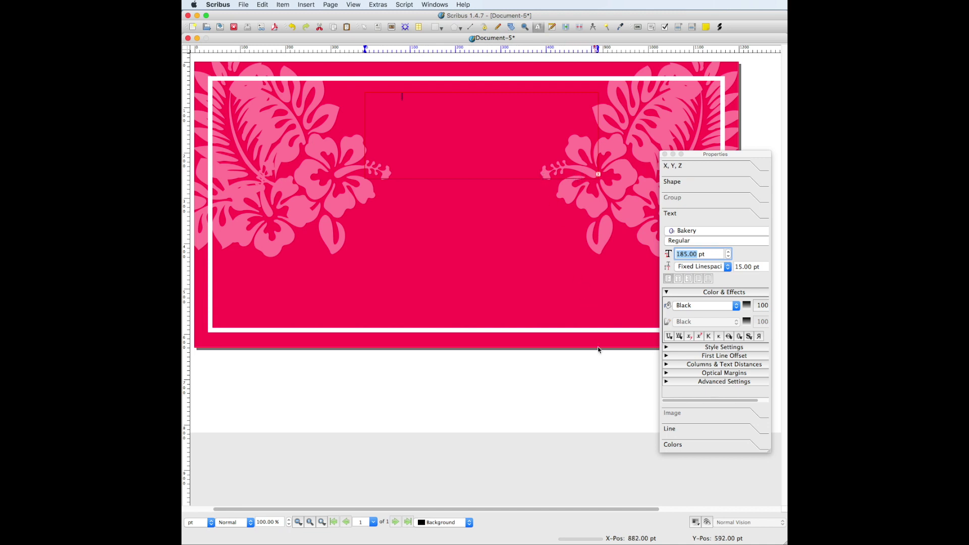
{"action": "key", "text": "Escape"}
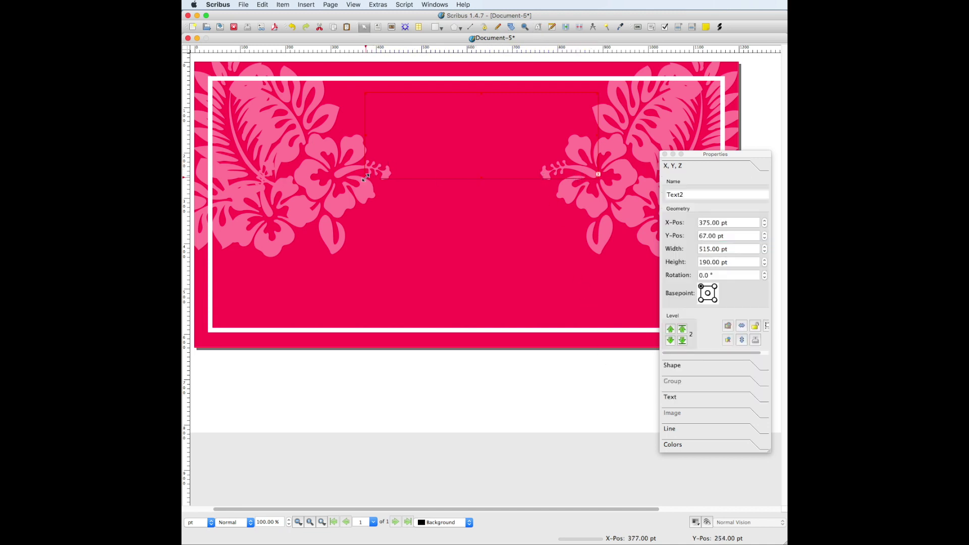
Enlarge the title frame so the whole title shows and centre it across the page.
{"action": "left_click_drag", "start_coordinate": [365, 179], "coordinate": [328, 217]}
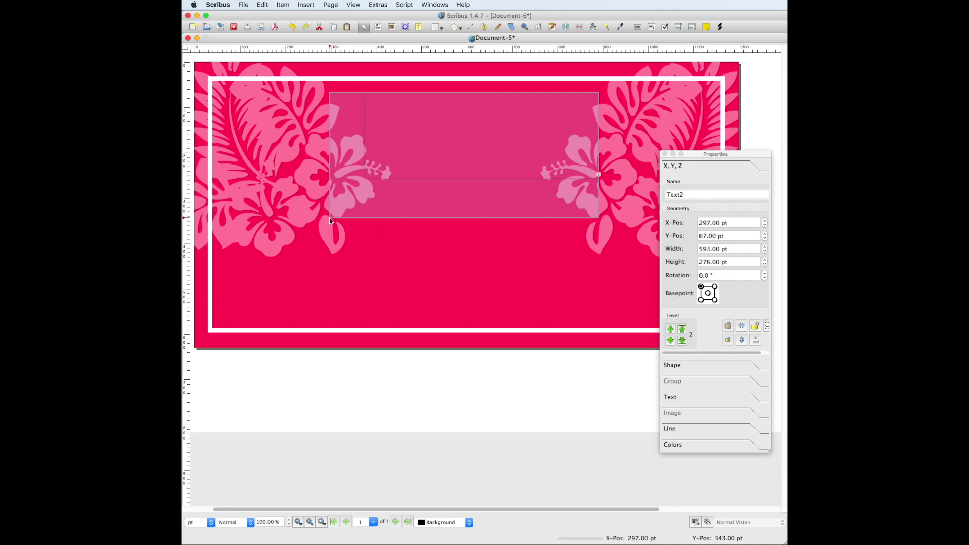
{"action": "left_click_drag", "start_coordinate": [329, 154], "coordinate": [261, 150]}
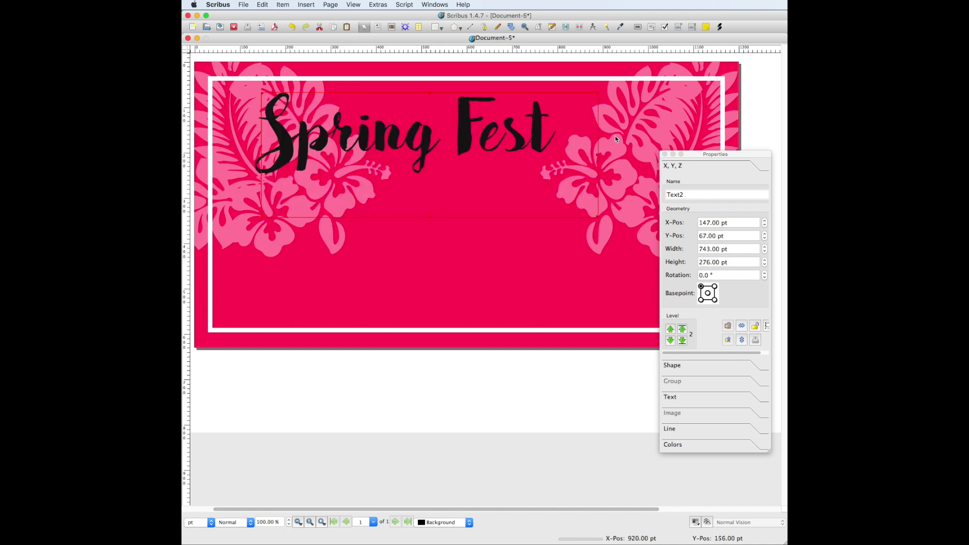
{"action": "left_click_drag", "start_coordinate": [597, 154], "coordinate": [556, 153]}
{"action": "left_click_drag", "start_coordinate": [417, 141], "coordinate": [492, 142]}
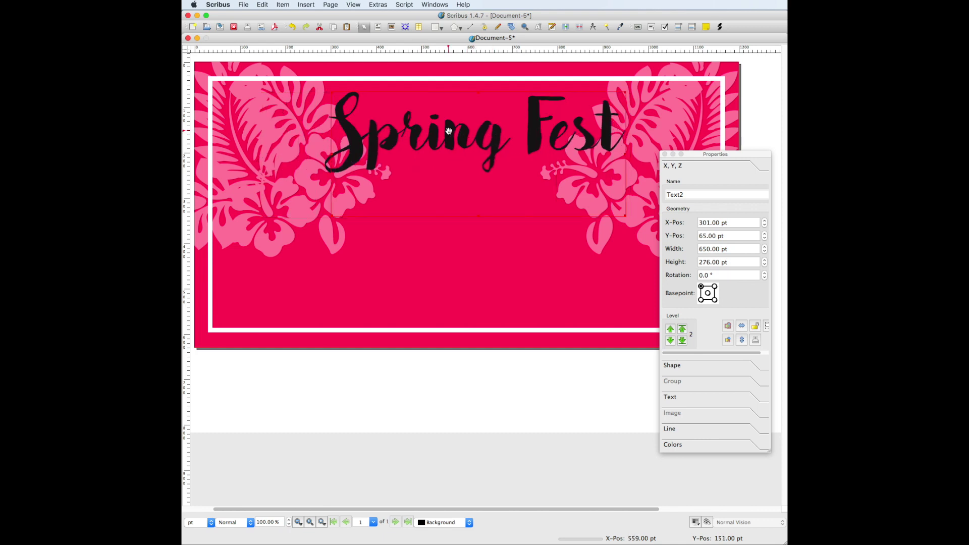
Make the Spring Fest title text white.
{"action": "double_click", "coordinate": [448, 132]}
{"action": "key", "text": "ctrl+a"}
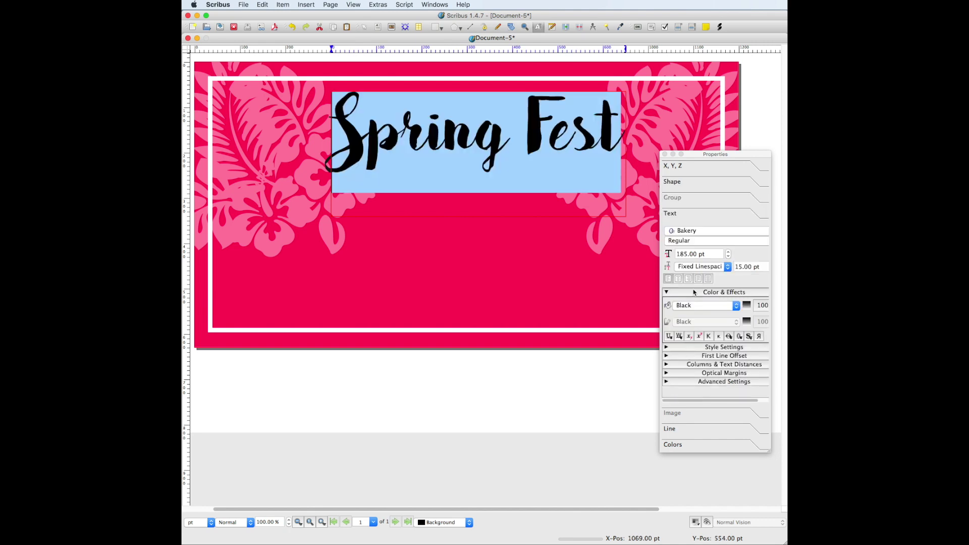
{"action": "left_click", "coordinate": [702, 305]}
{"action": "left_click", "coordinate": [697, 393]}
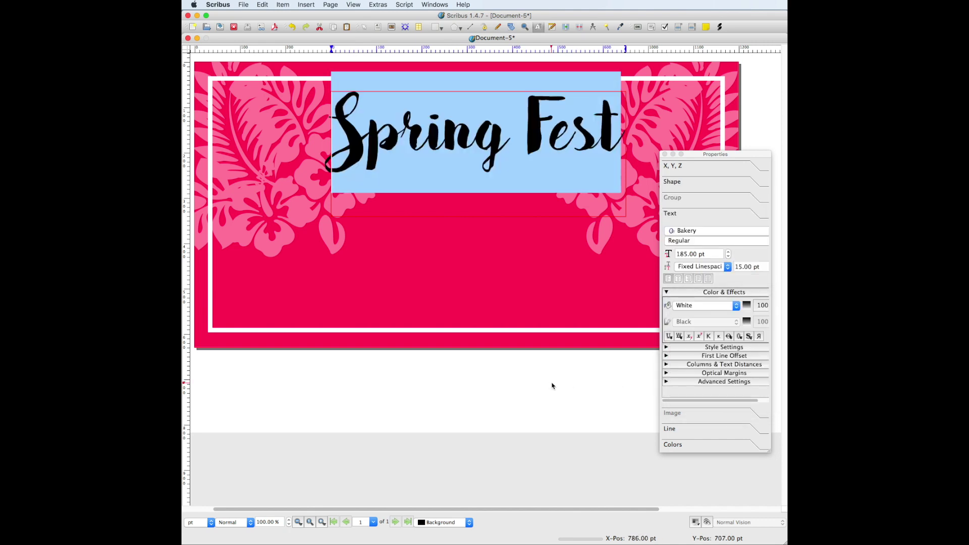
{"action": "key", "text": "Escape"}
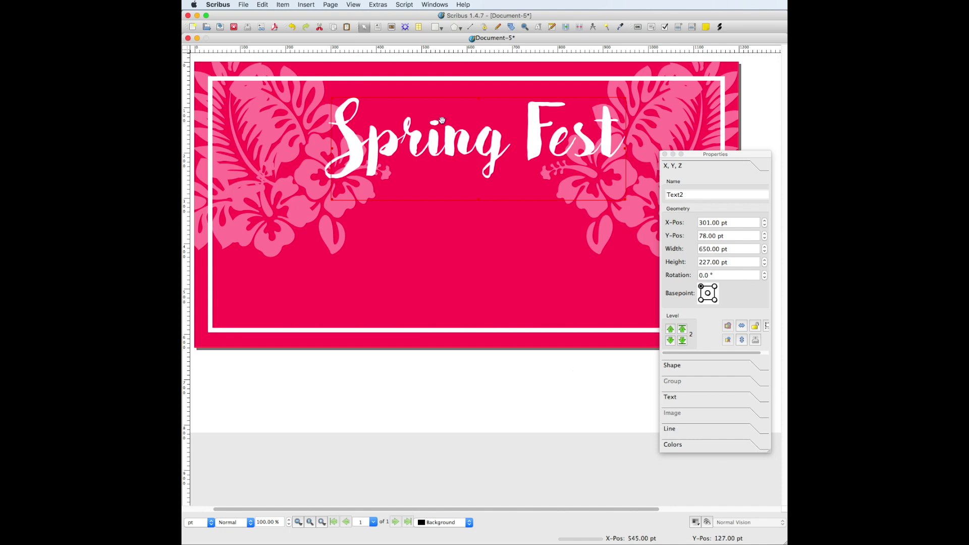
Draw a text frame below the title holding 'April 23' and '11am - 3pm' on two lines.
{"action": "left_click", "coordinate": [378, 27]}
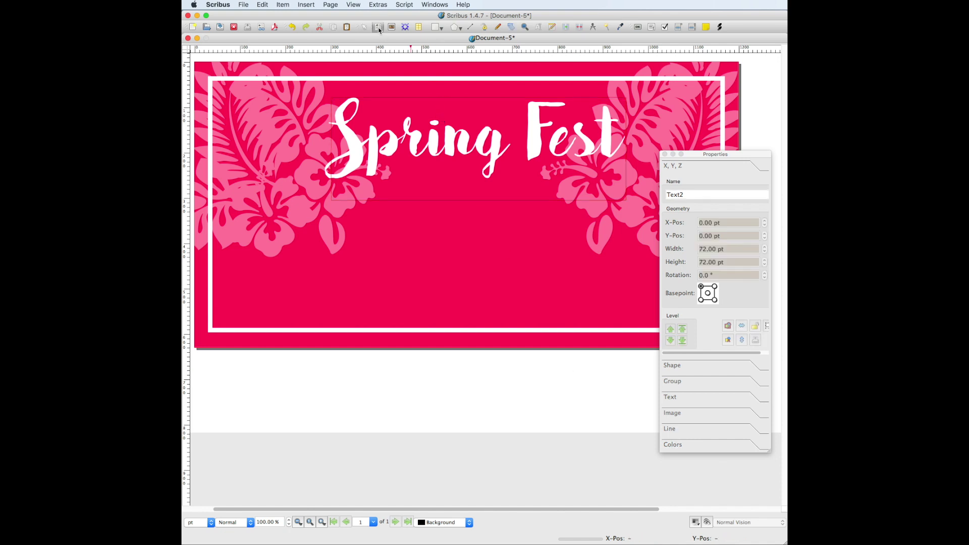
{"action": "left_click_drag", "start_coordinate": [366, 209], "coordinate": [591, 271]}
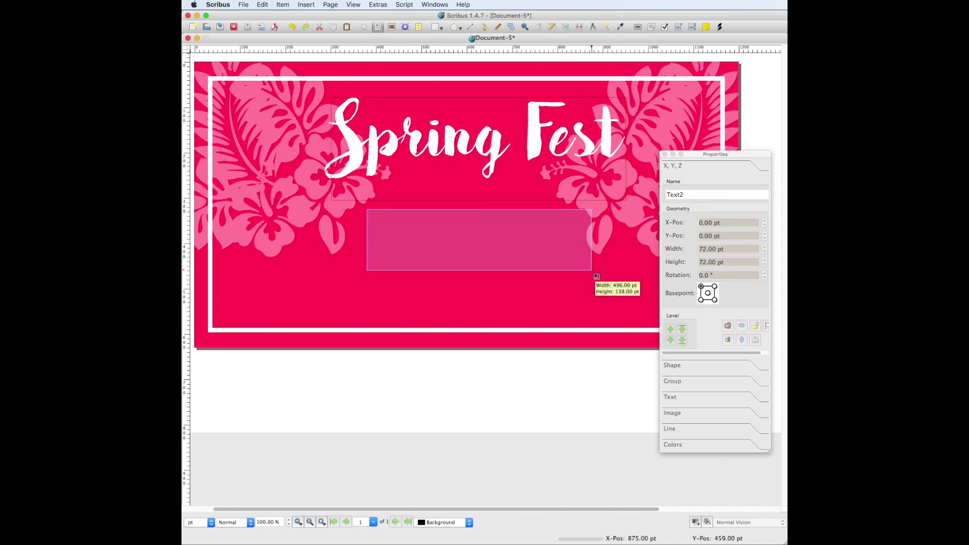
{"action": "double_click", "coordinate": [418, 230]}
{"action": "type", "text": "April 23"}
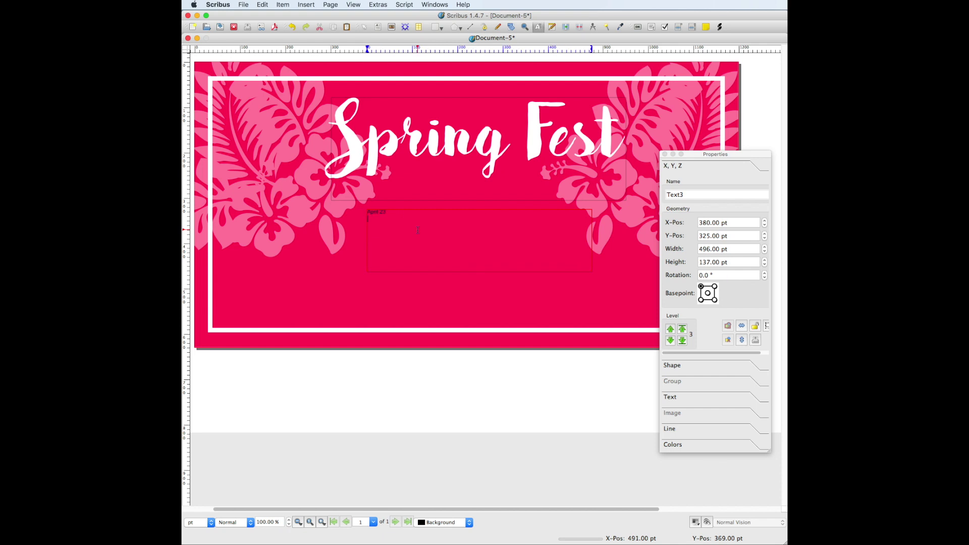
{"action": "key", "text": "Return"}
{"action": "type", "text": "11am - 3pm"}
Format the date and time in Avenir Next Bold at 60 pt.
{"action": "left_click_drag", "start_coordinate": [411, 224], "coordinate": [367, 210]}
{"action": "left_click", "coordinate": [671, 397]}
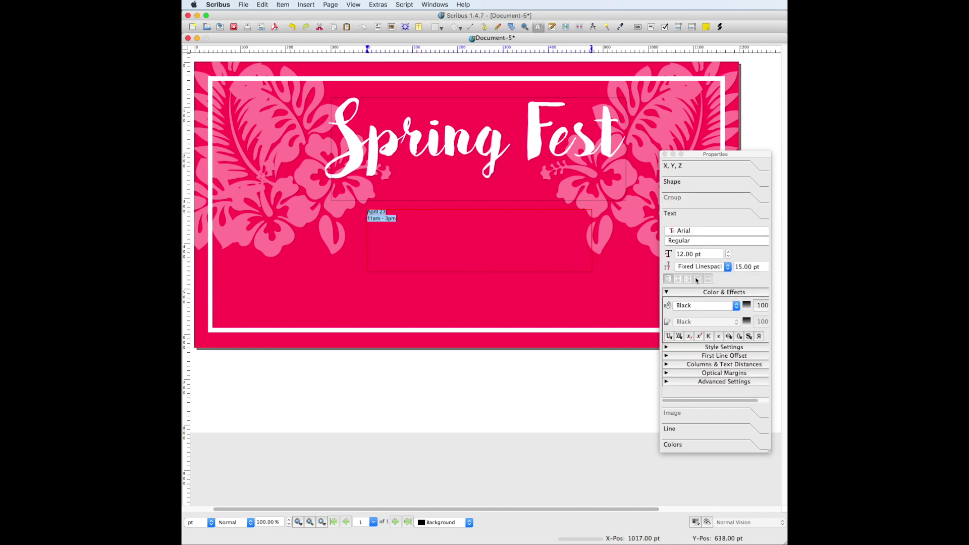
{"action": "left_click", "coordinate": [695, 230]}
{"action": "left_click", "coordinate": [706, 292]}
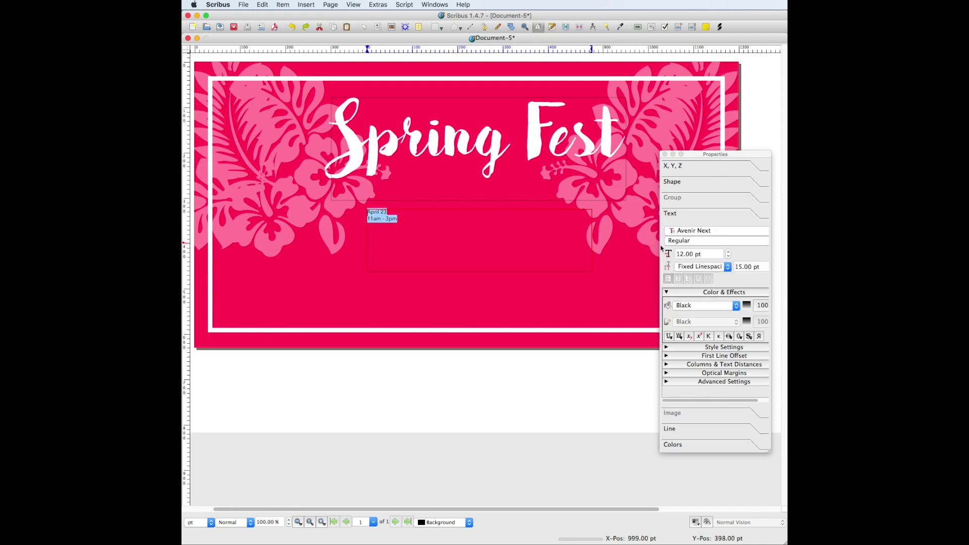
{"action": "left_click", "coordinate": [694, 241]}
{"action": "left_click", "coordinate": [694, 243]}
{"action": "triple_click", "coordinate": [683, 253]}
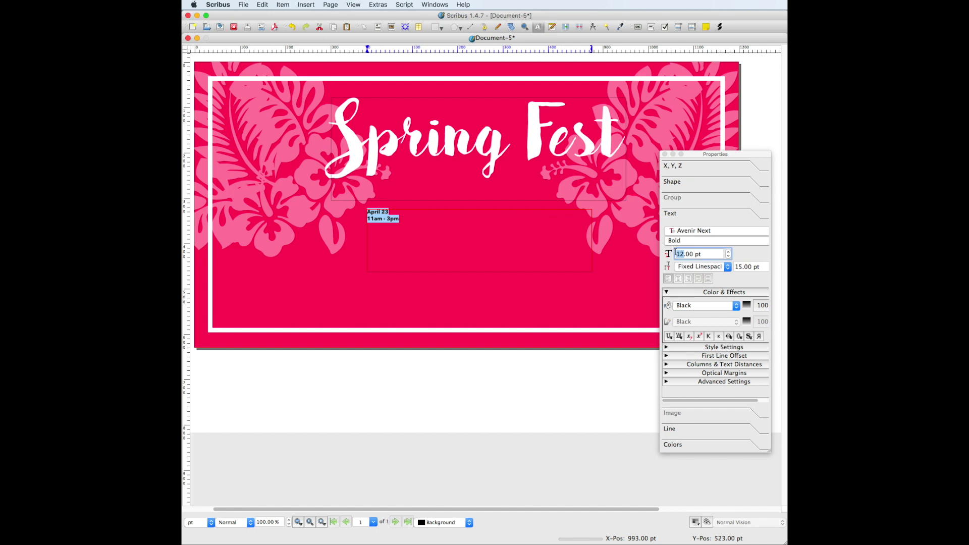
{"action": "type", "text": "60"}
{"action": "key", "text": "Return"}
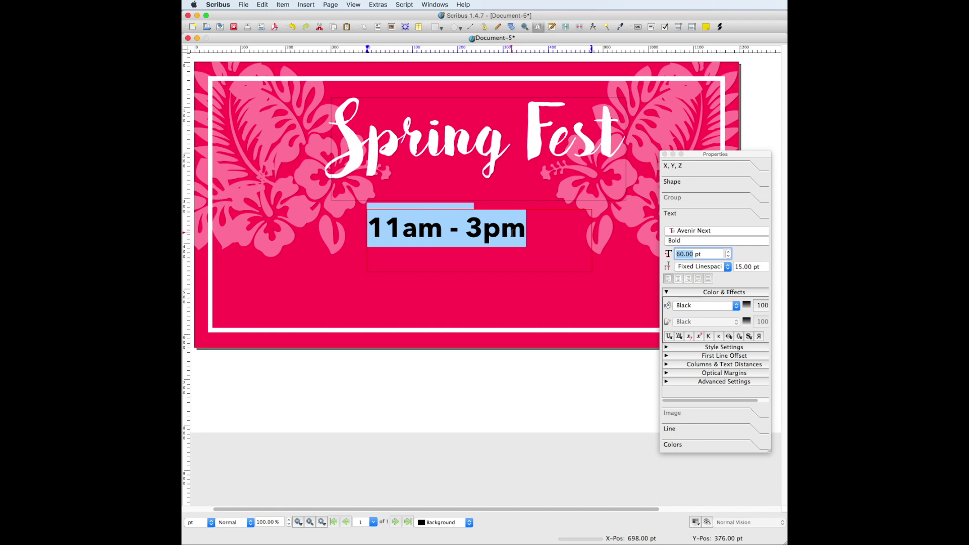
{"action": "left_click", "coordinate": [709, 268]}
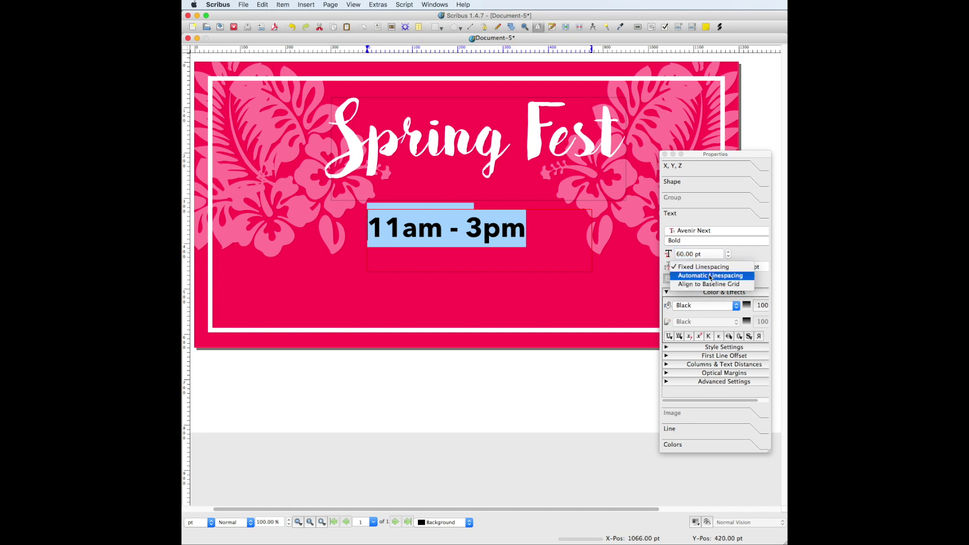
Give the date and time automatic line spacing, enlarge their frame, and make them white.
{"action": "left_click", "coordinate": [710, 275]}
{"action": "key", "text": "Escape"}
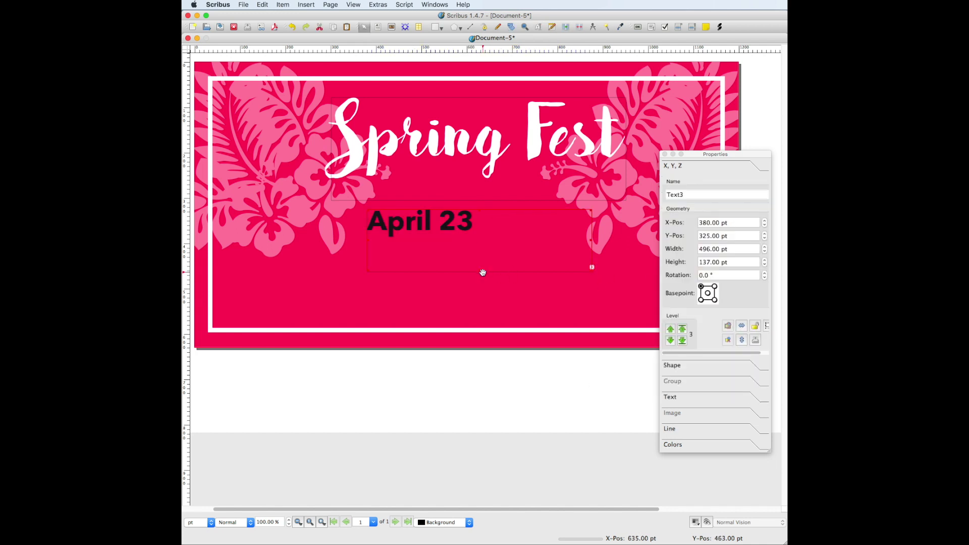
{"action": "left_click_drag", "start_coordinate": [482, 271], "coordinate": [367, 212]}
{"action": "double_click", "coordinate": [446, 258]}
{"action": "left_click", "coordinate": [706, 306]}
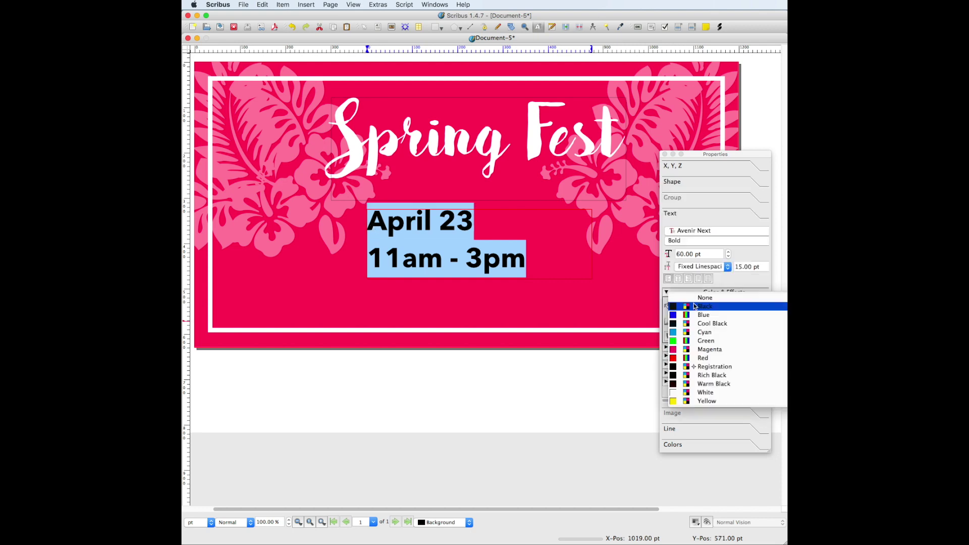
{"action": "left_click", "coordinate": [704, 393]}
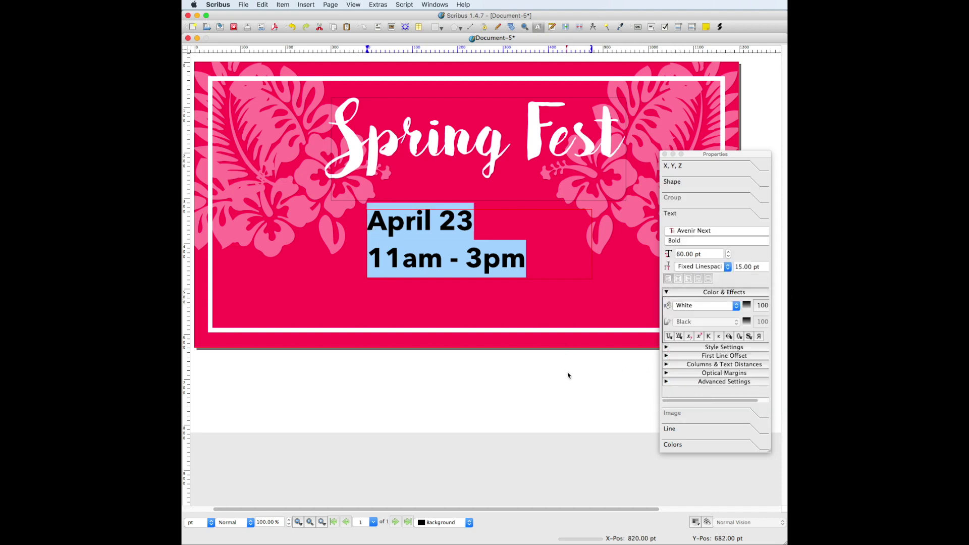
{"action": "key", "text": "Escape"}
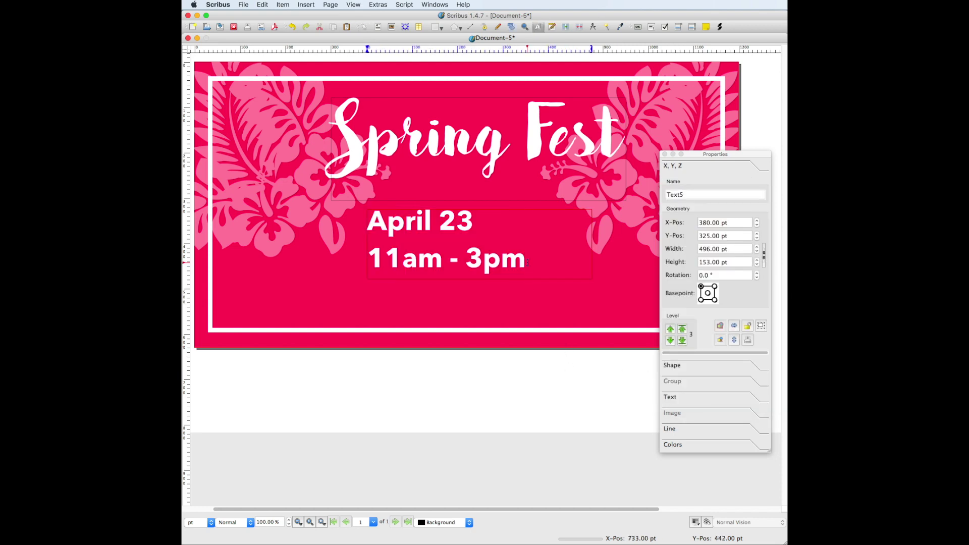
Centre-align the date and time lines.
{"action": "left_click_drag", "start_coordinate": [526, 262], "coordinate": [371, 215]}
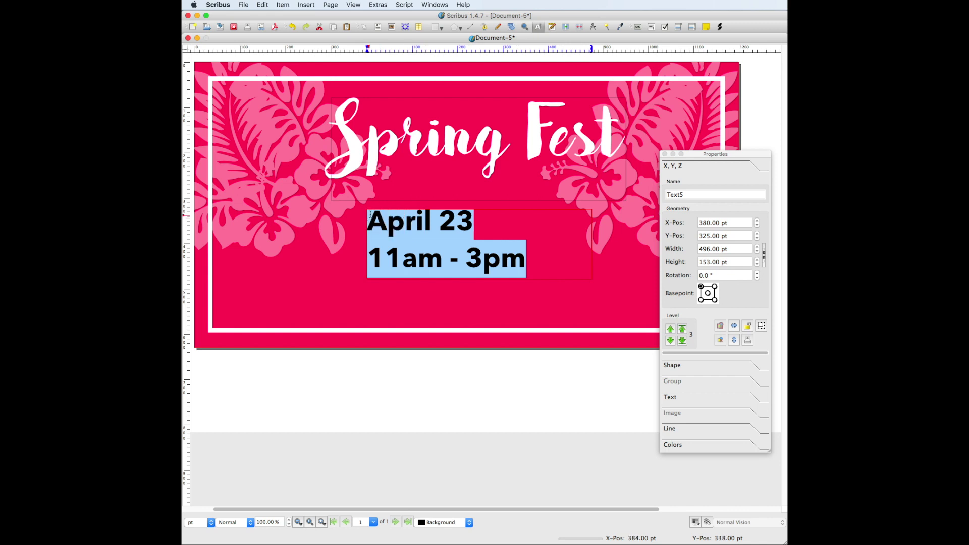
{"action": "left_click", "coordinate": [671, 398]}
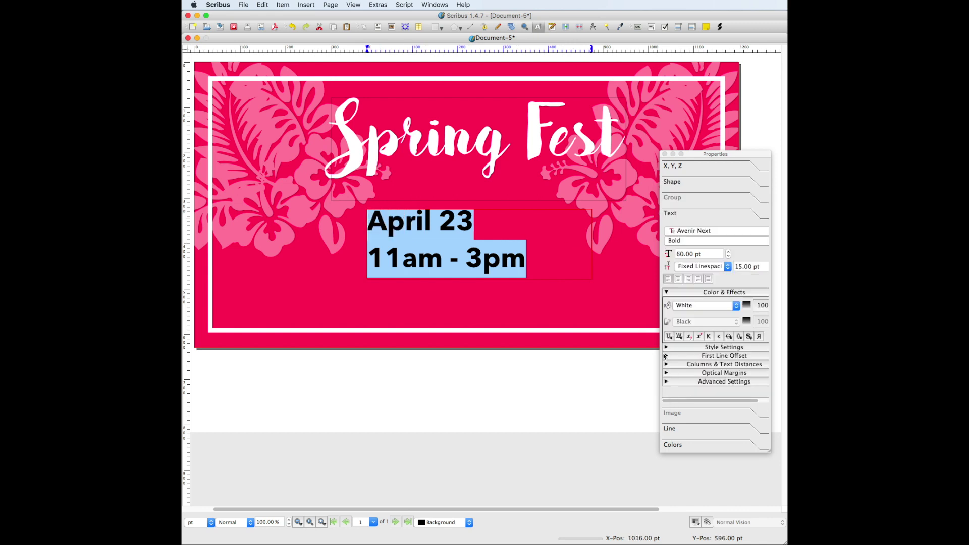
{"action": "left_click", "coordinate": [678, 279]}
{"action": "left_click", "coordinate": [531, 371]}
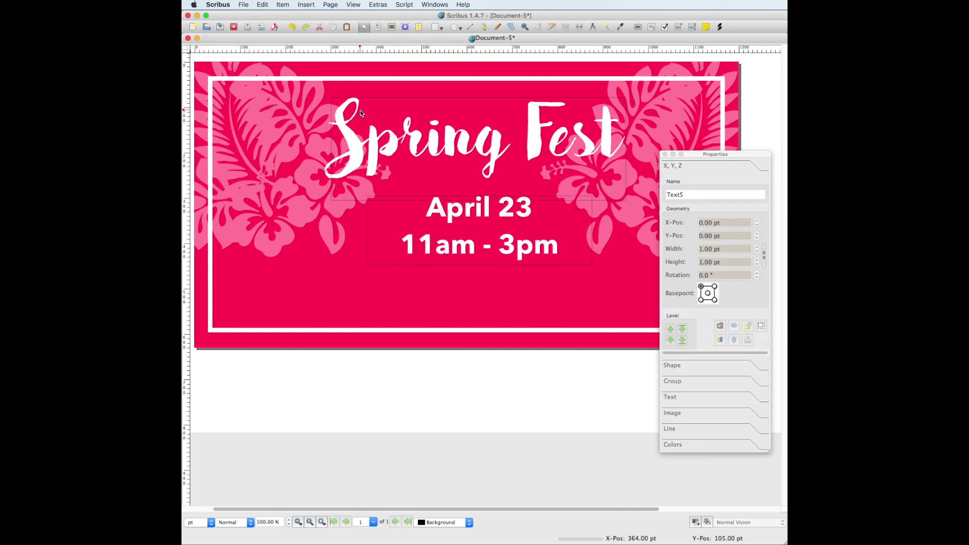
Draw a new text frame below the time and type the event's street address line.
{"action": "left_click", "coordinate": [378, 27]}
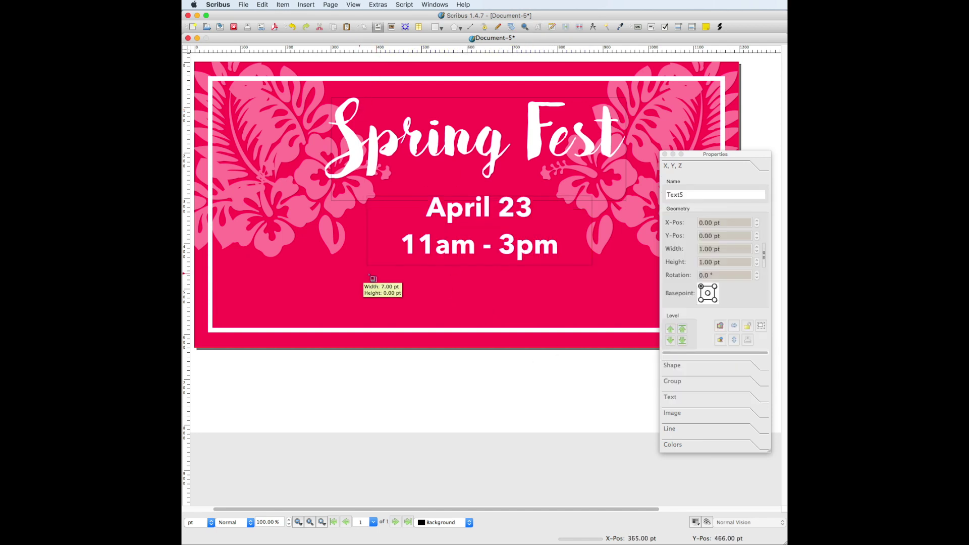
{"action": "left_click_drag", "start_coordinate": [363, 275], "coordinate": [606, 293]}
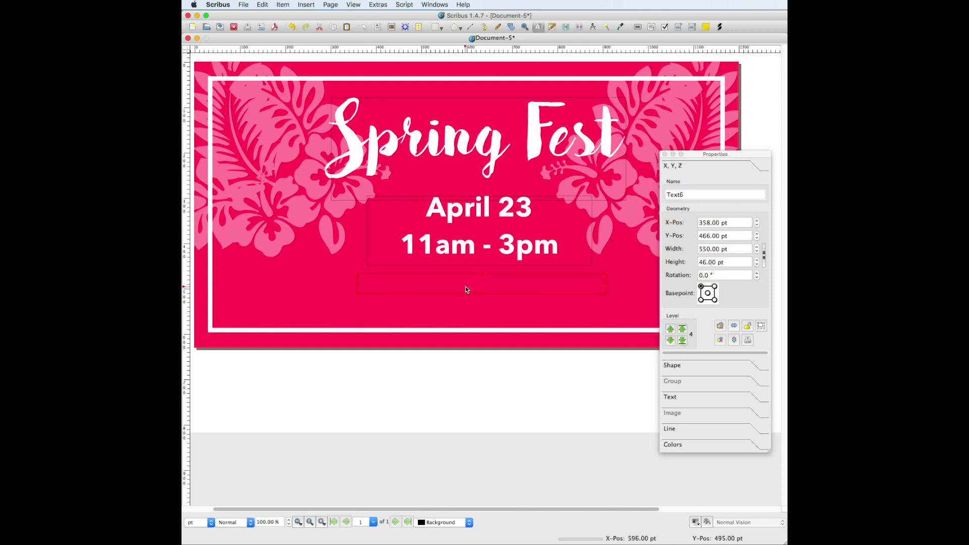
{"action": "double_click", "coordinate": [465, 286]}
{"action": "type", "text": "111 Church St. City, State 1"}
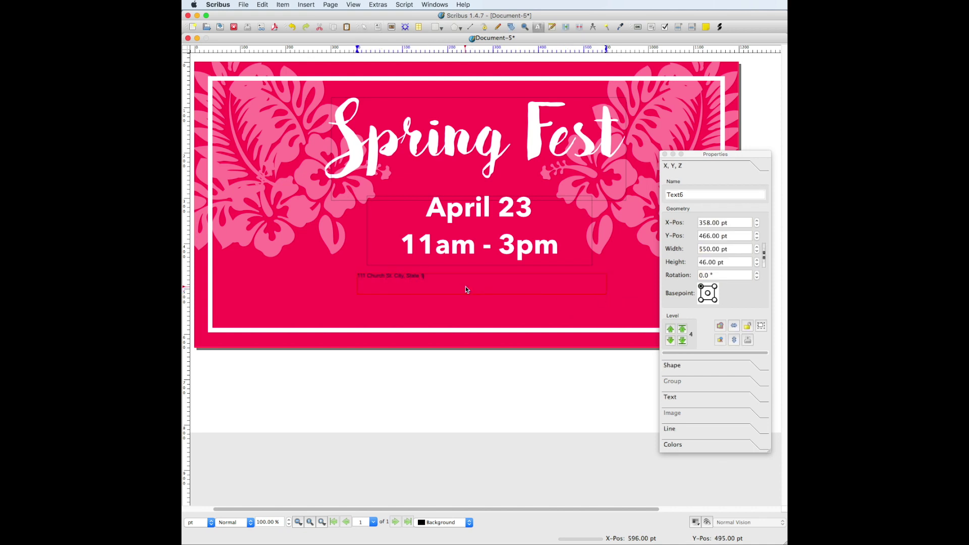
{"action": "type", "text": "1111"}
{"action": "key", "text": "alt+shift+Left"}
{"action": "key", "text": "alt+shift+Left"}
{"action": "key", "text": "alt+shift+Left"}
{"action": "key", "text": "alt+shift+Left"}
{"action": "key", "text": "alt+shift+Left"}
{"action": "key", "text": "alt+shift+Left"}
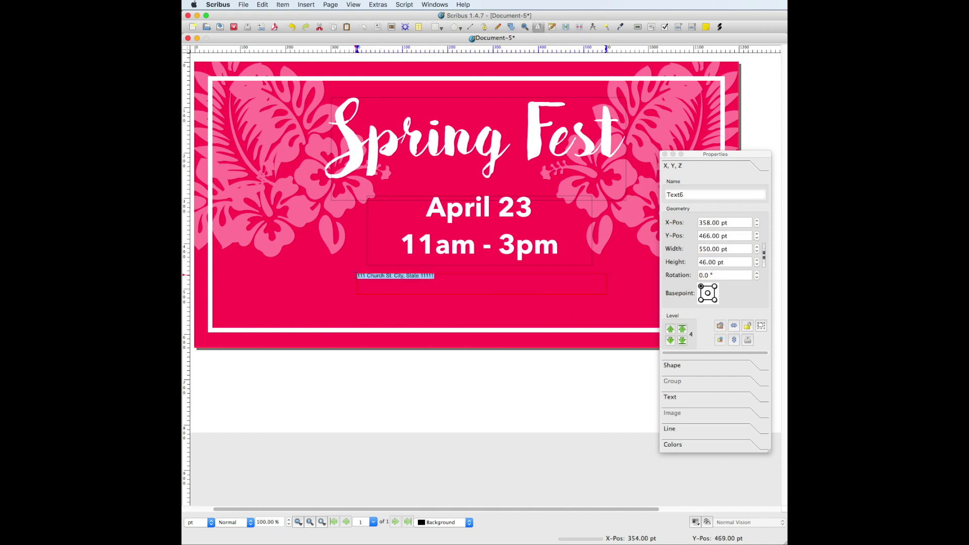
Format the address in white Avenir Next Bold at 40 pt.
{"action": "left_click", "coordinate": [675, 397]}
{"action": "left_click", "coordinate": [696, 232]}
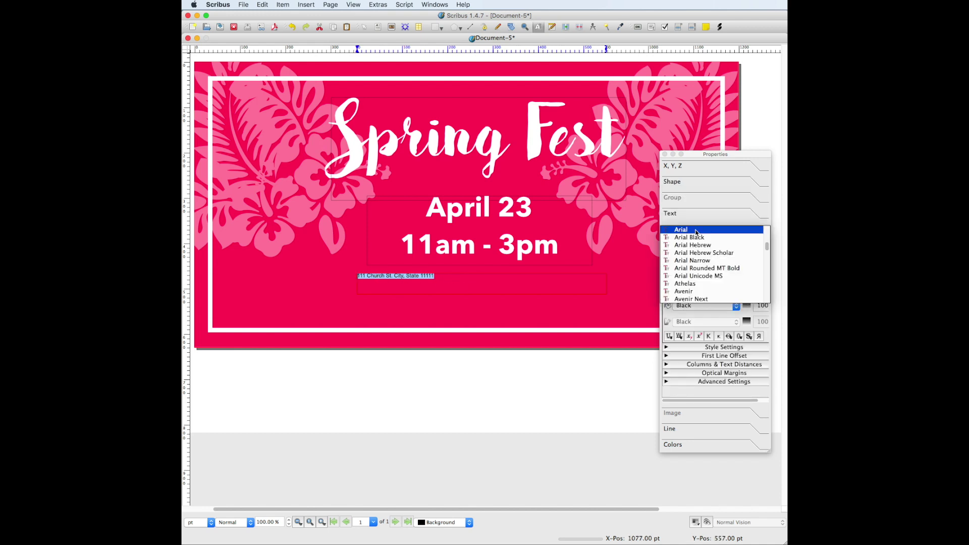
{"action": "left_click", "coordinate": [698, 299]}
{"action": "left_click", "coordinate": [695, 242]}
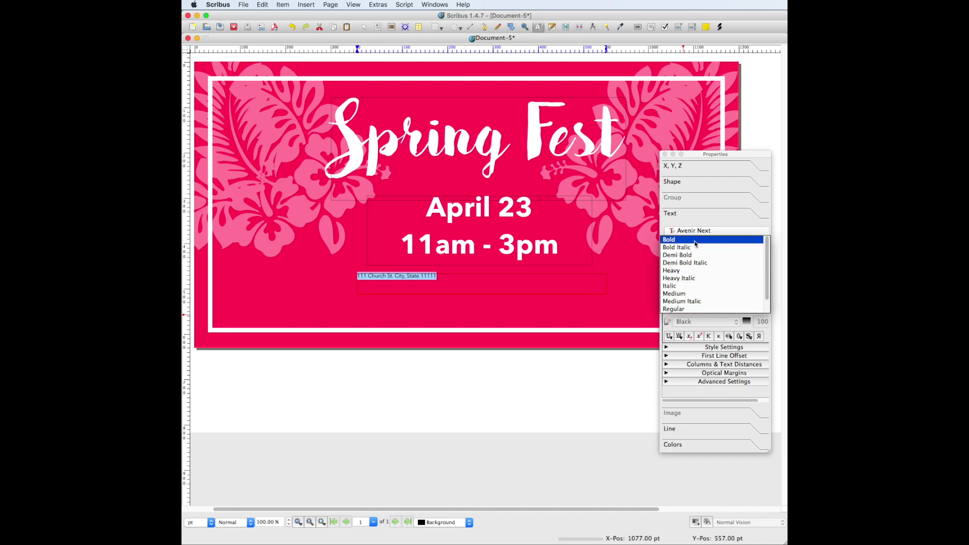
{"action": "left_click", "coordinate": [695, 243]}
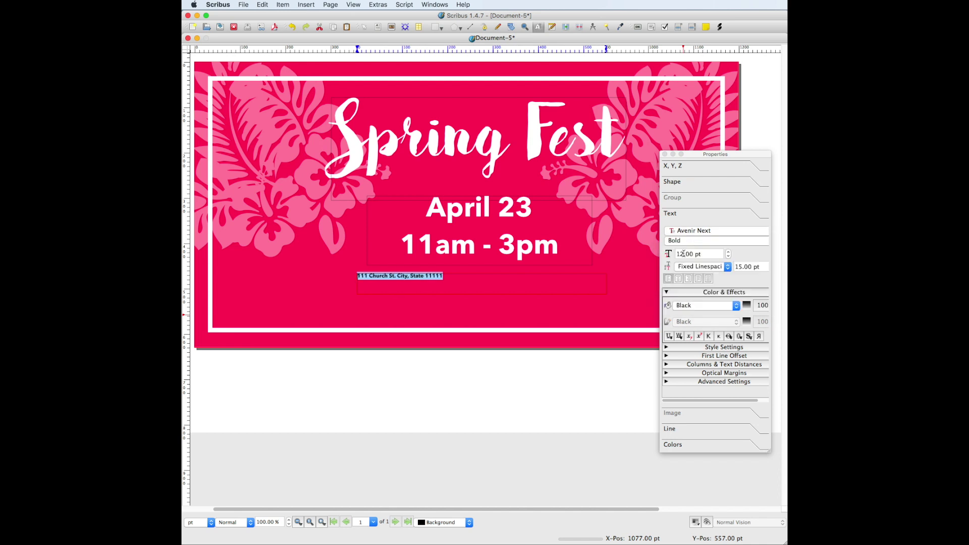
{"action": "left_click_drag", "start_coordinate": [683, 253], "coordinate": [675, 254]}
{"action": "type", "text": "40"}
{"action": "key", "text": "Return"}
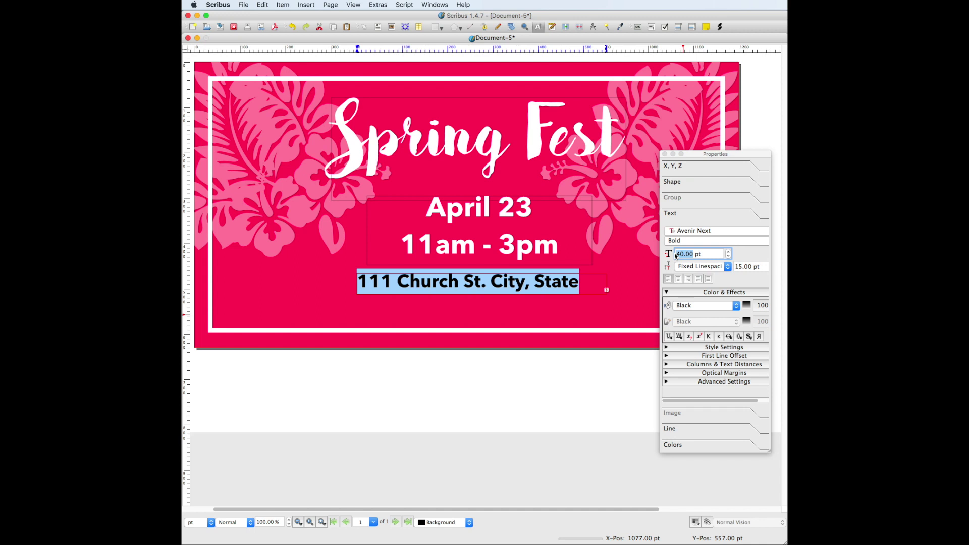
{"action": "left_click", "coordinate": [692, 304]}
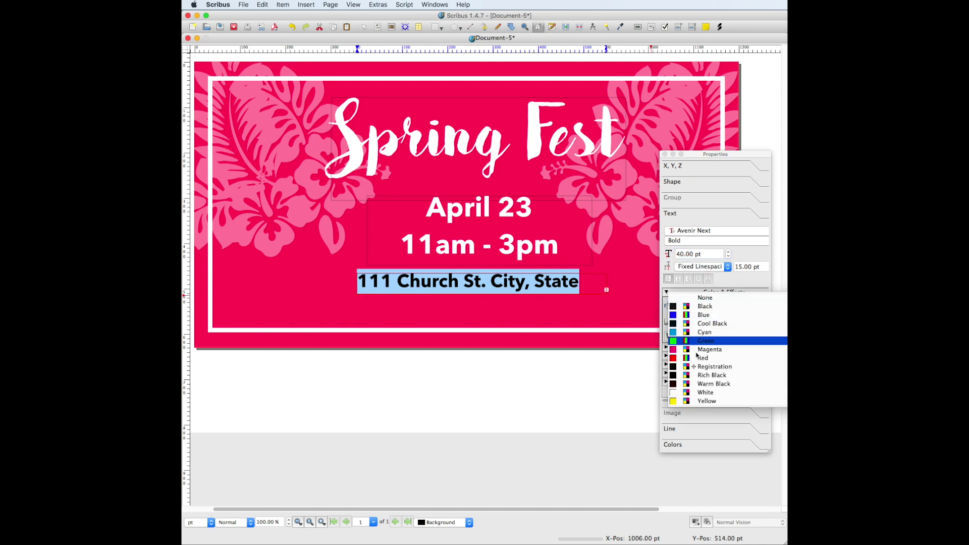
{"action": "left_click", "coordinate": [691, 394]}
Resize the address frame to fit its text, centred under the time.
{"action": "key", "text": "Escape"}
{"action": "left_click_drag", "start_coordinate": [606, 289], "coordinate": [580, 282]}
{"action": "left_click", "coordinate": [495, 372]}
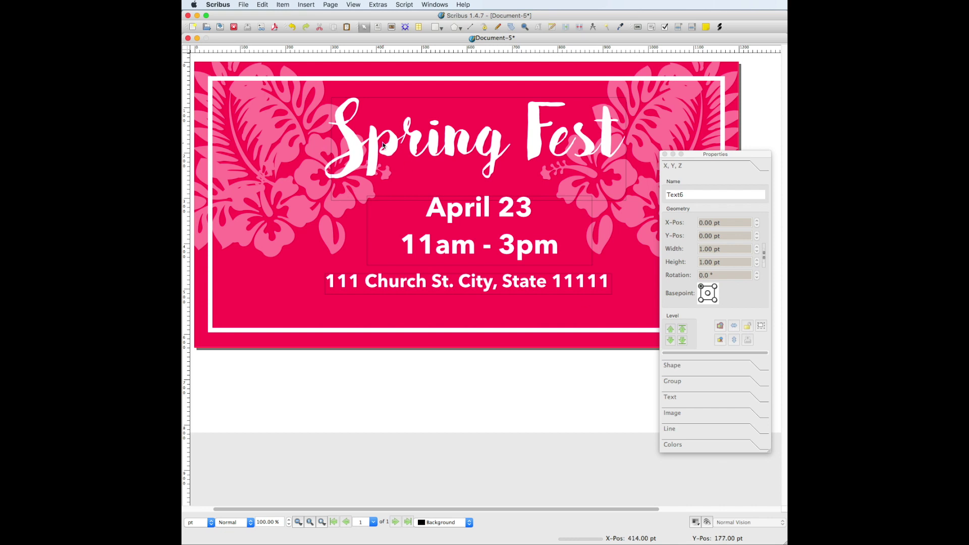
Draw a text frame below the address and type 'Food - Face Painting - Raffles - Music - Gimes'.
{"action": "left_click", "coordinate": [378, 26]}
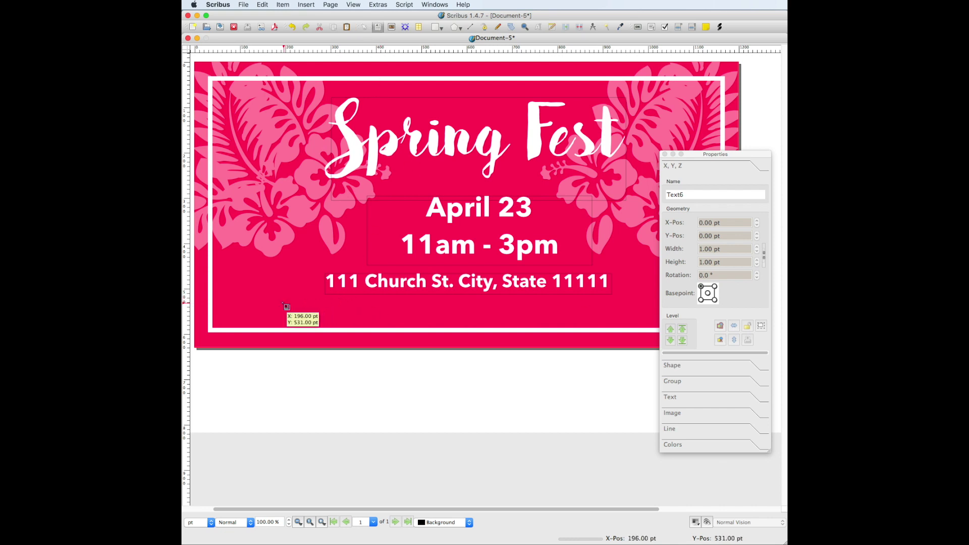
{"action": "left_click_drag", "start_coordinate": [281, 302], "coordinate": [656, 326]}
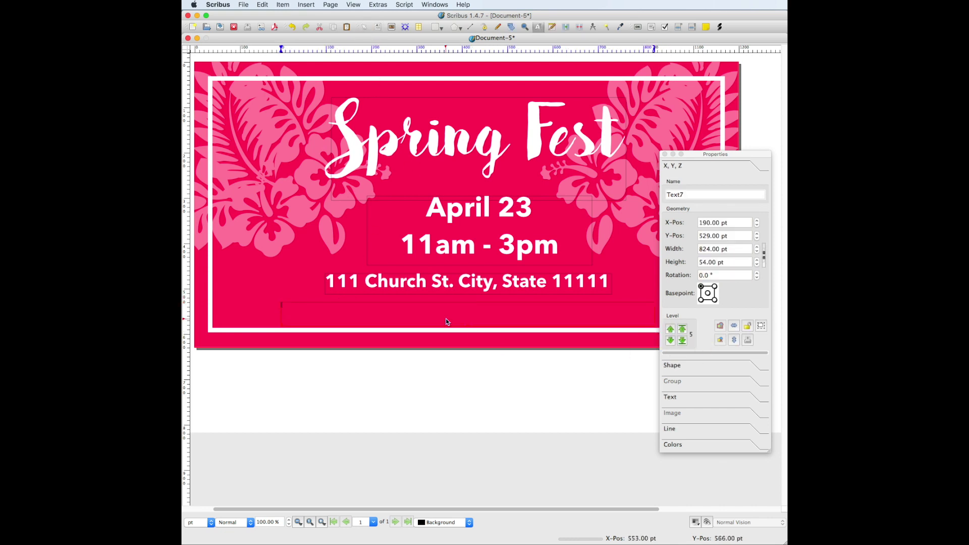
{"action": "type", "text": "Food - Face Painting - Raffles - Music - Gi"}
{"action": "type", "text": "mes"}
Format the activities line in white Avenir Next at 40 pt.
{"action": "left_click_drag", "start_coordinate": [396, 304], "coordinate": [281, 302]}
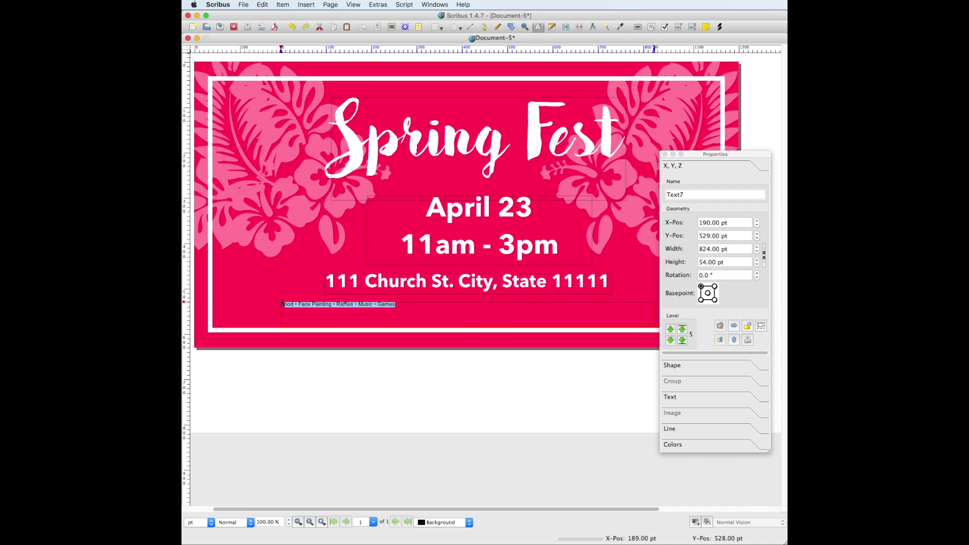
{"action": "left_click", "coordinate": [670, 397]}
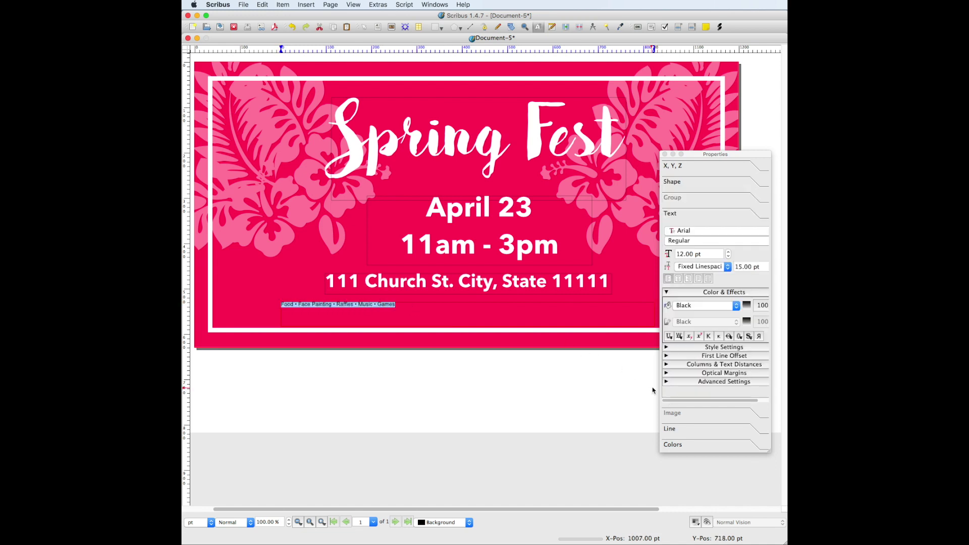
{"action": "left_click", "coordinate": [715, 234]}
{"action": "left_click", "coordinate": [704, 299]}
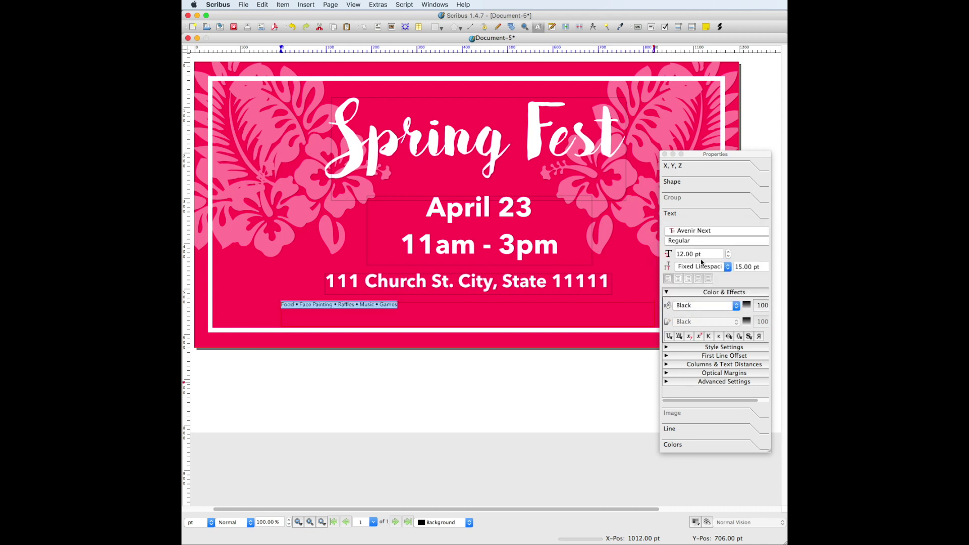
{"action": "double_click", "coordinate": [673, 254]}
{"action": "type", "text": "40"}
{"action": "key", "text": "Return"}
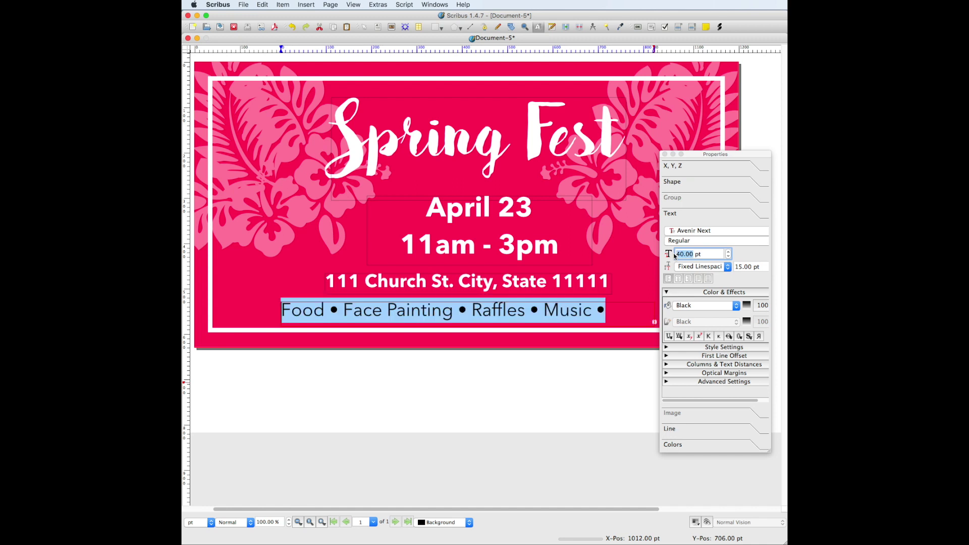
{"action": "left_click", "coordinate": [711, 306]}
{"action": "left_click", "coordinate": [704, 393]}
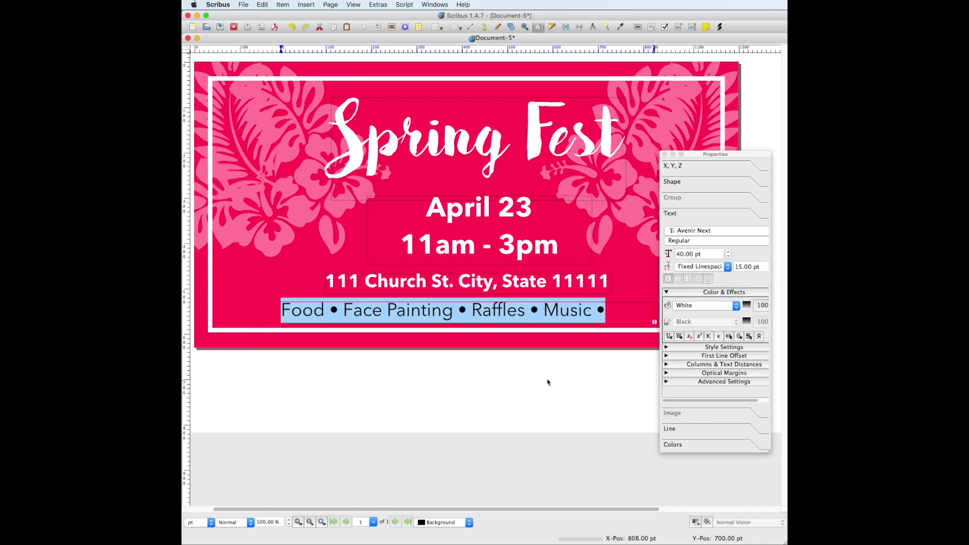
Widen the activities frame to the left so the full line shows.
{"action": "left_click", "coordinate": [286, 314]}
{"action": "left_click", "coordinate": [286, 314]}
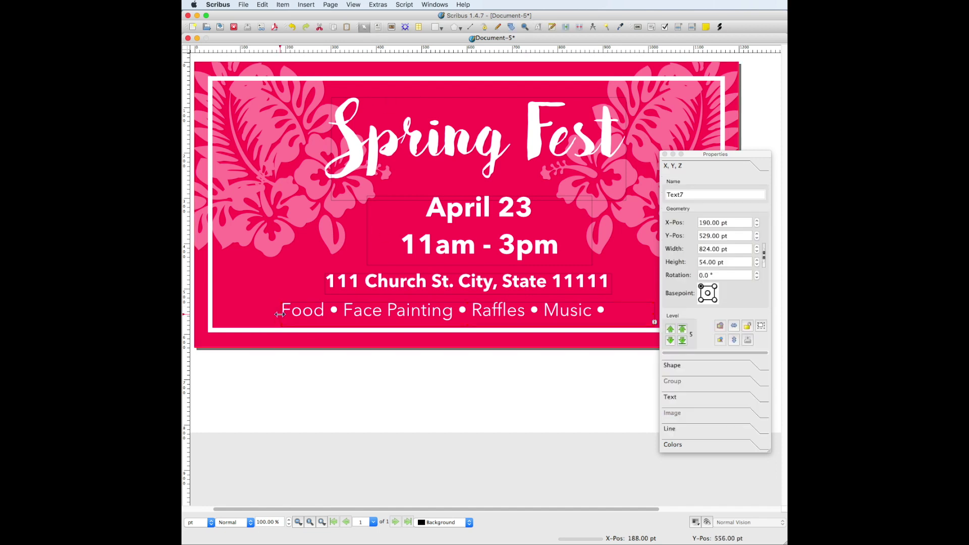
{"action": "left_click_drag", "start_coordinate": [281, 314], "coordinate": [248, 314]}
Widen the activities frame so Games shows, then view the flyer in Preview Mode zoomed out.
{"action": "left_click_drag", "start_coordinate": [639, 315], "coordinate": [647, 314]}
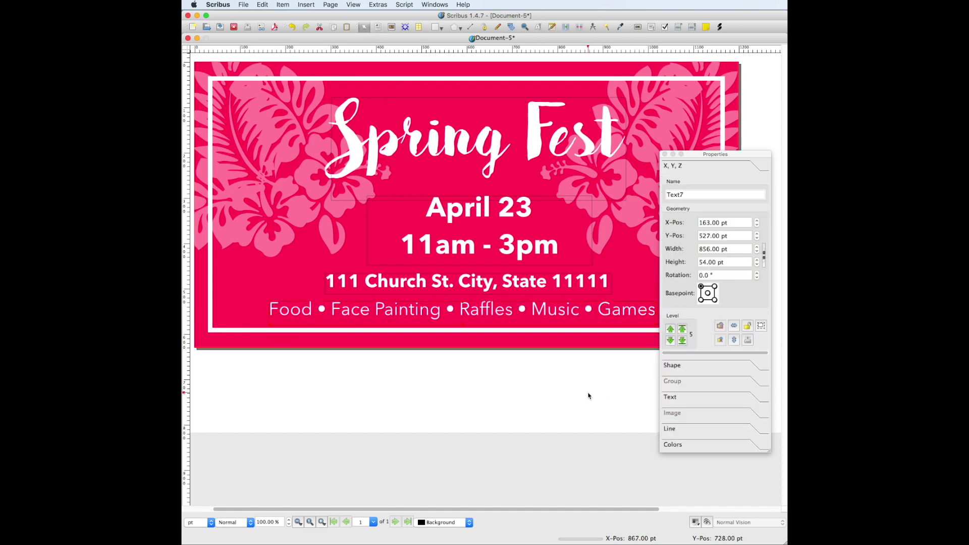
{"action": "left_click", "coordinate": [707, 522]}
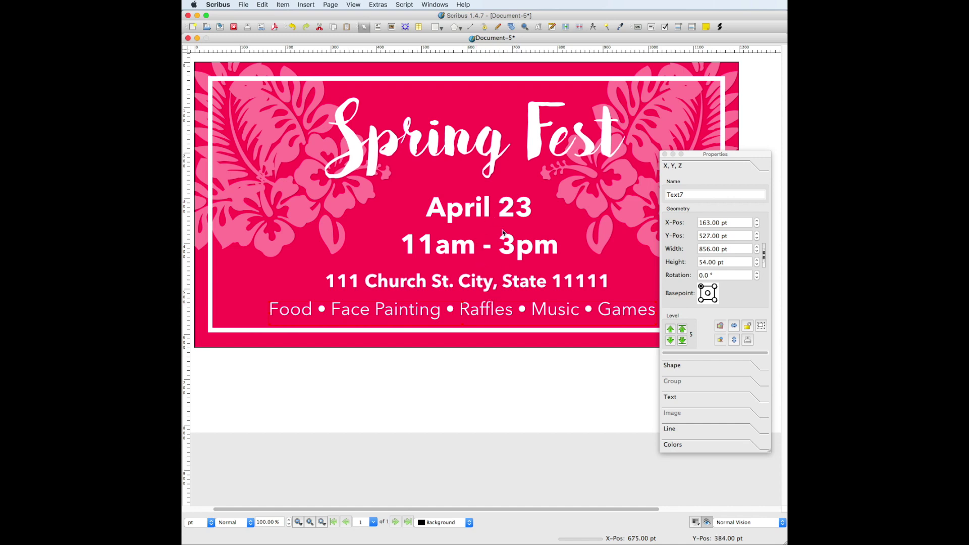
{"action": "key", "text": "super+minus"}
Select a flyer text line briefly, then clear the selection.
{"action": "left_click", "coordinate": [372, 227]}
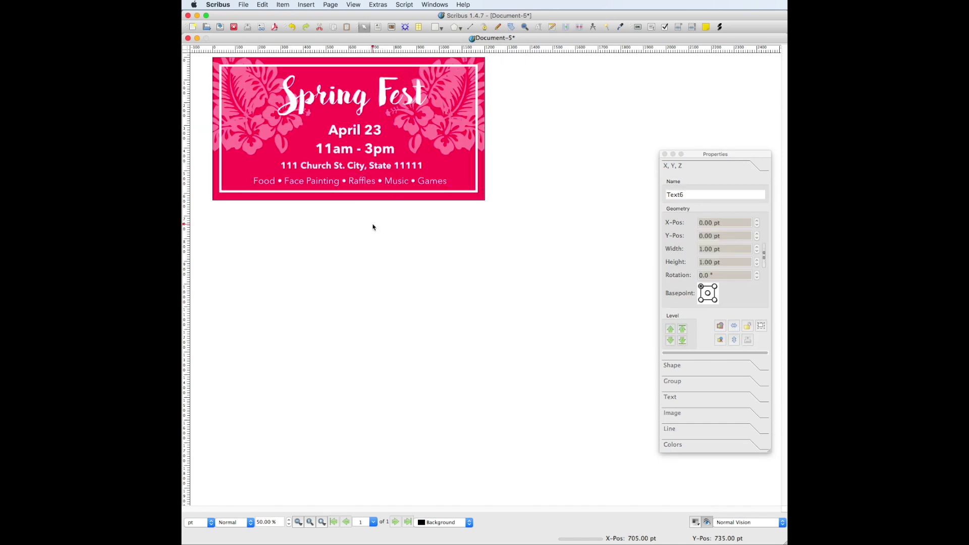
{"action": "left_click", "coordinate": [322, 99]}
{"action": "left_click", "coordinate": [571, 147]}
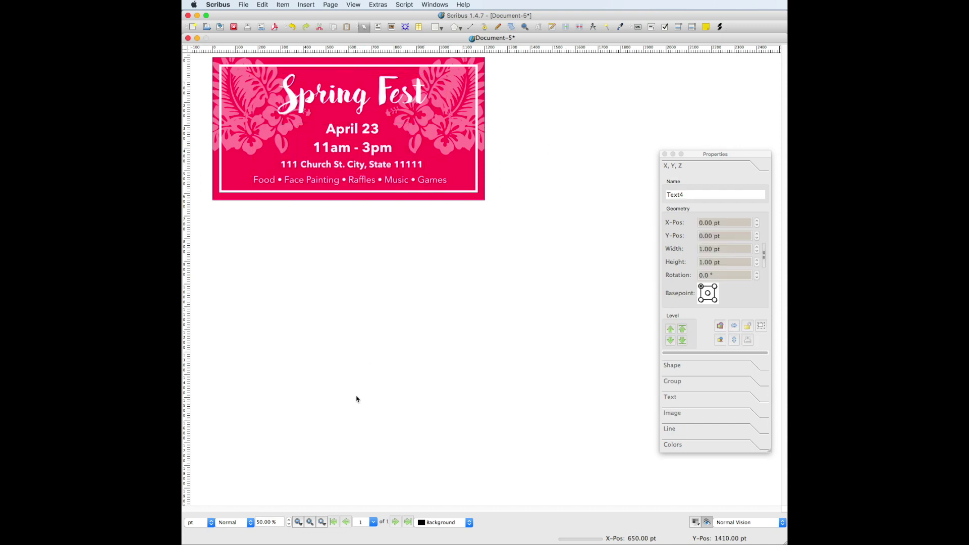
Zoom to 400% on the page's bottom-right corner and select the pink background image.
{"action": "left_click", "coordinate": [322, 523]}
{"action": "left_click", "coordinate": [321, 522]}
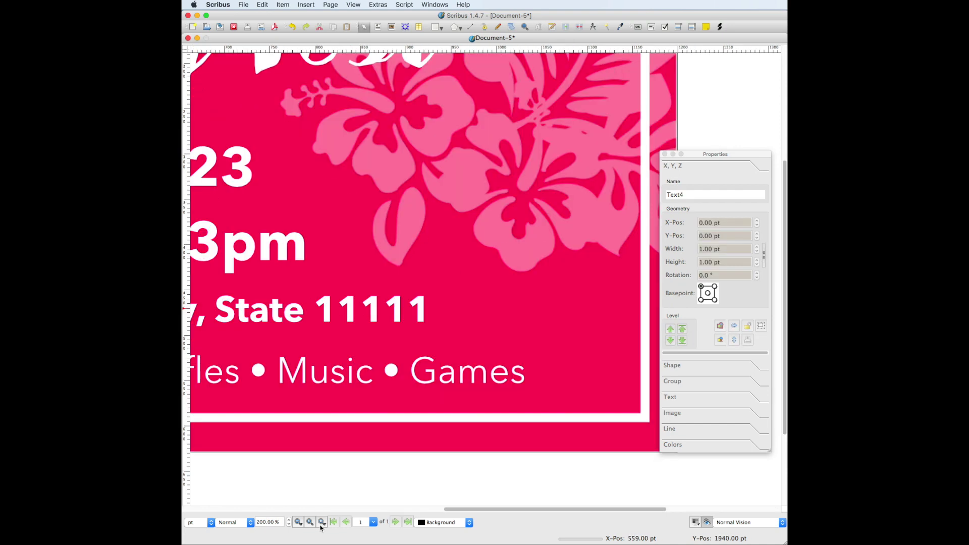
{"action": "scroll", "coordinate": [347, 461], "scroll_direction": "right", "scroll_amount": 5}
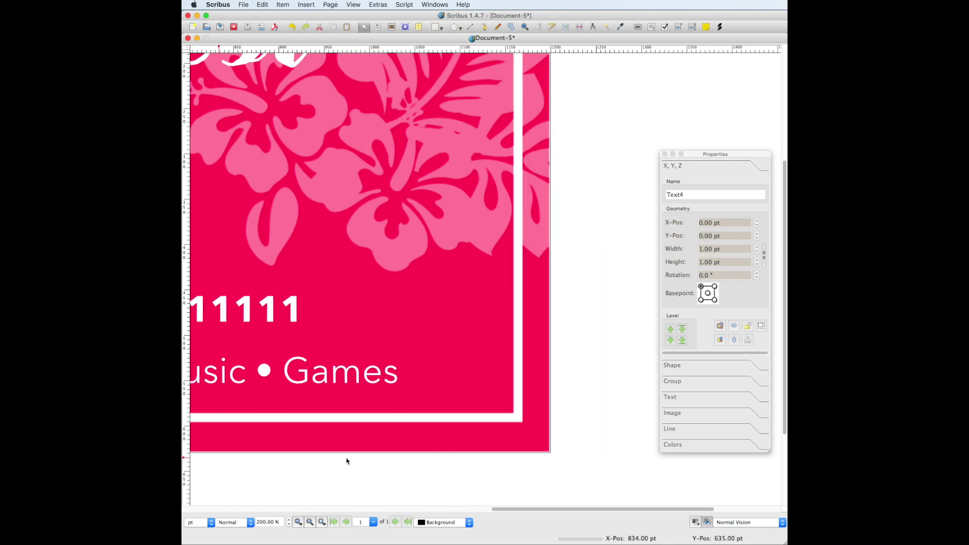
{"action": "scroll", "coordinate": [347, 460], "scroll_direction": "down", "scroll_amount": 2}
{"action": "scroll", "coordinate": [347, 461], "scroll_direction": "right", "scroll_amount": 2}
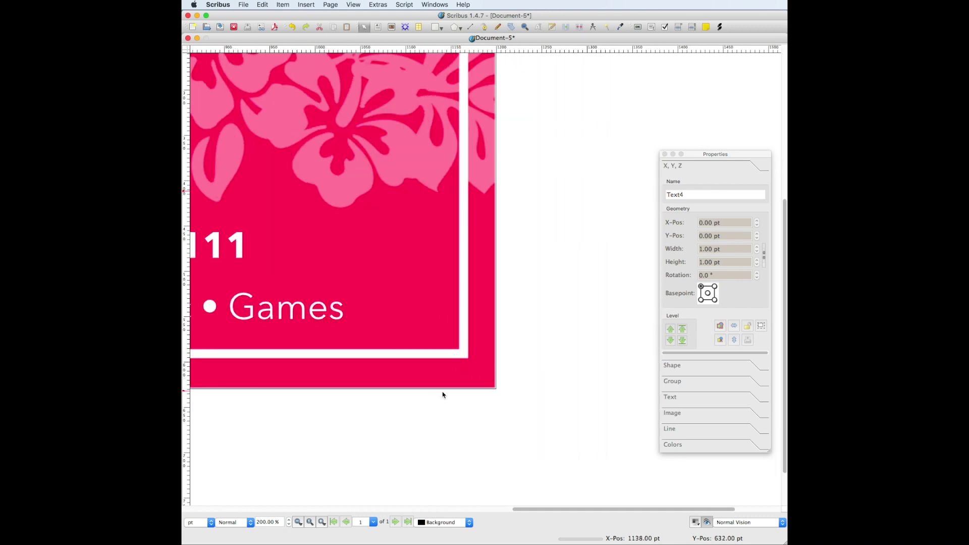
{"action": "left_click", "coordinate": [321, 522]}
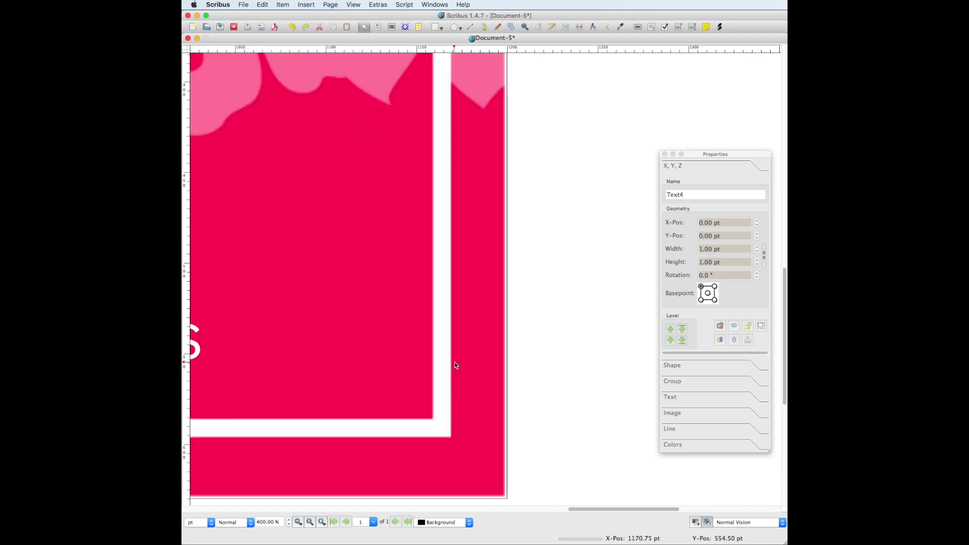
{"action": "scroll", "coordinate": [454, 365], "scroll_direction": "up", "scroll_amount": 3}
{"action": "scroll", "coordinate": [456, 378], "scroll_direction": "down", "scroll_amount": 5}
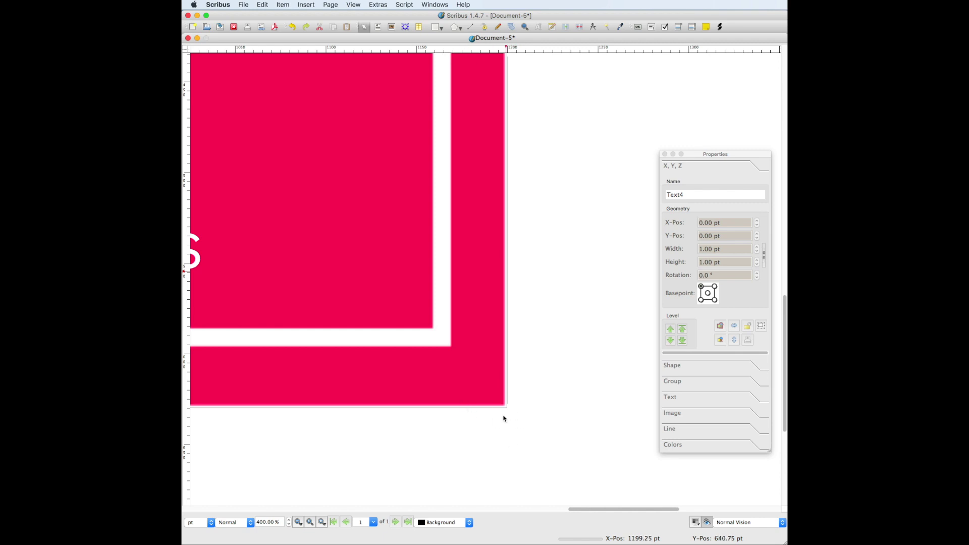
{"action": "left_click", "coordinate": [473, 374]}
Unlock the pink background image and stretch its frame past the page's bottom-right corner.
{"action": "right_click", "coordinate": [474, 373]}
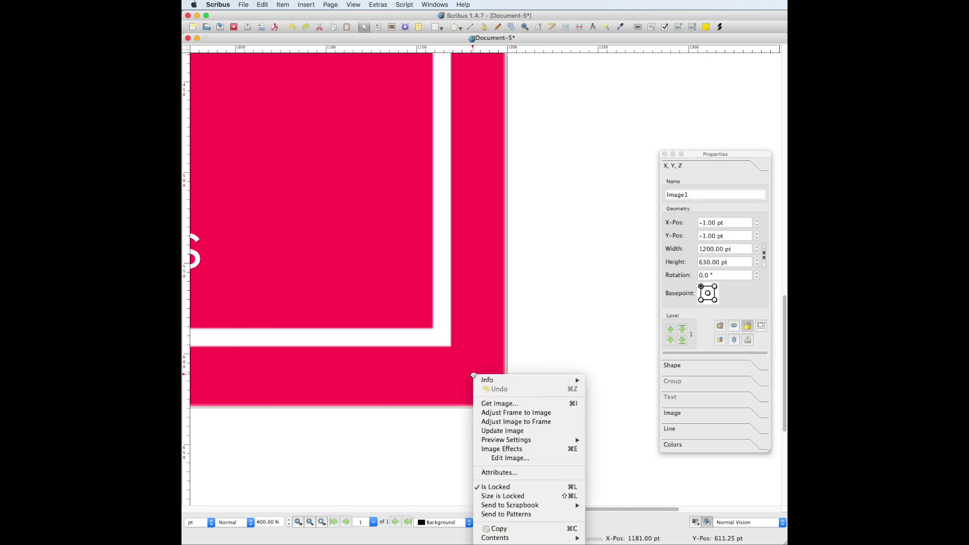
{"action": "left_click", "coordinate": [513, 487]}
{"action": "left_click_drag", "start_coordinate": [504, 406], "coordinate": [509, 412]}
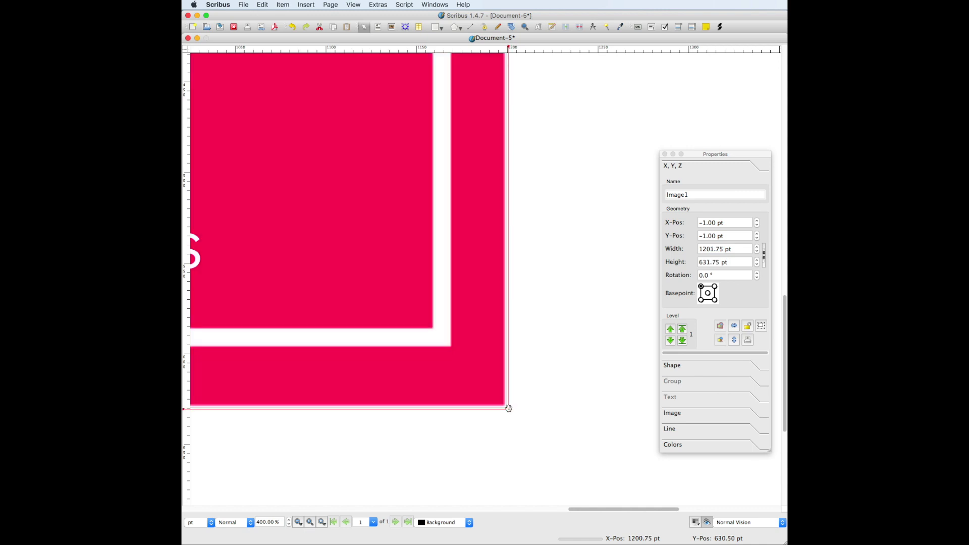
Rescale the picture inside its frame, trying 102% and then settling on 101%.
{"action": "double_click", "coordinate": [455, 368]}
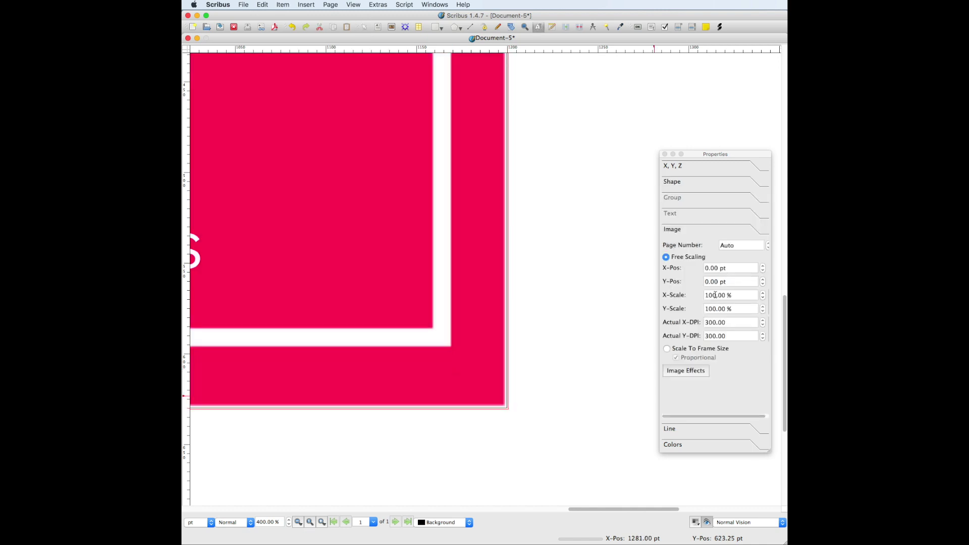
{"action": "scroll", "coordinate": [714, 295], "scroll_direction": "up", "scroll_amount": 2}
{"action": "left_click", "coordinate": [713, 308]}
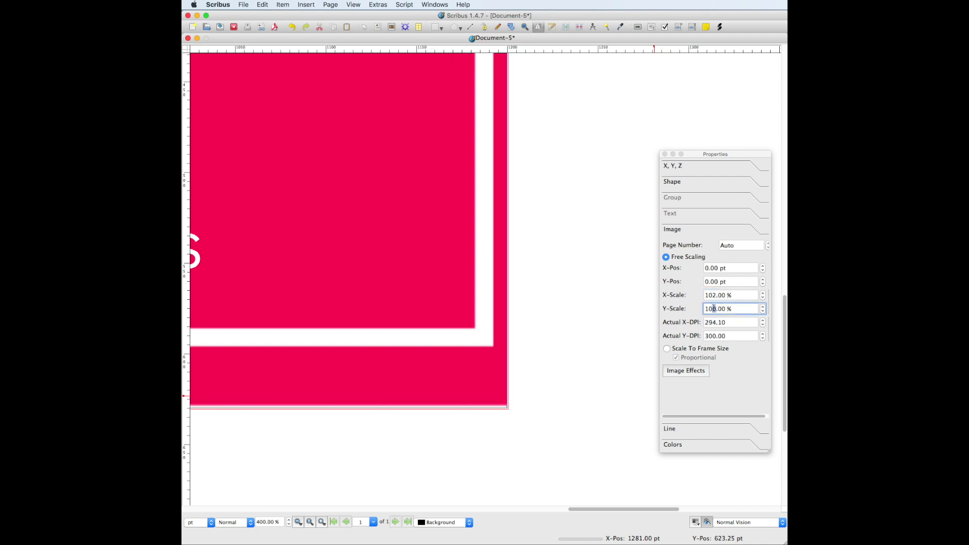
{"action": "left_click", "coordinate": [551, 347]}
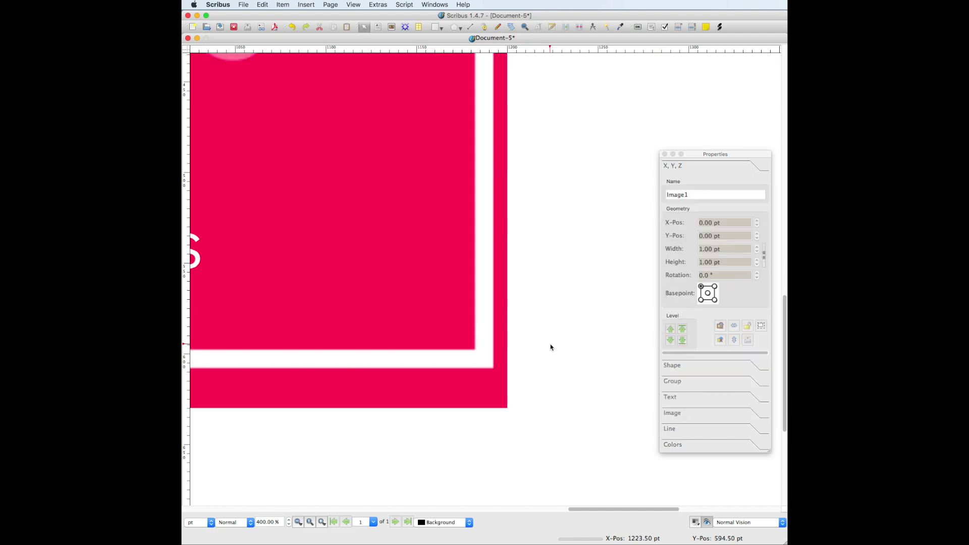
{"action": "double_click", "coordinate": [450, 358]}
{"action": "scroll", "coordinate": [636, 341], "scroll_direction": "down", "scroll_amount": 5}
{"action": "scroll", "coordinate": [353, 277], "scroll_direction": "up", "scroll_amount": 5}
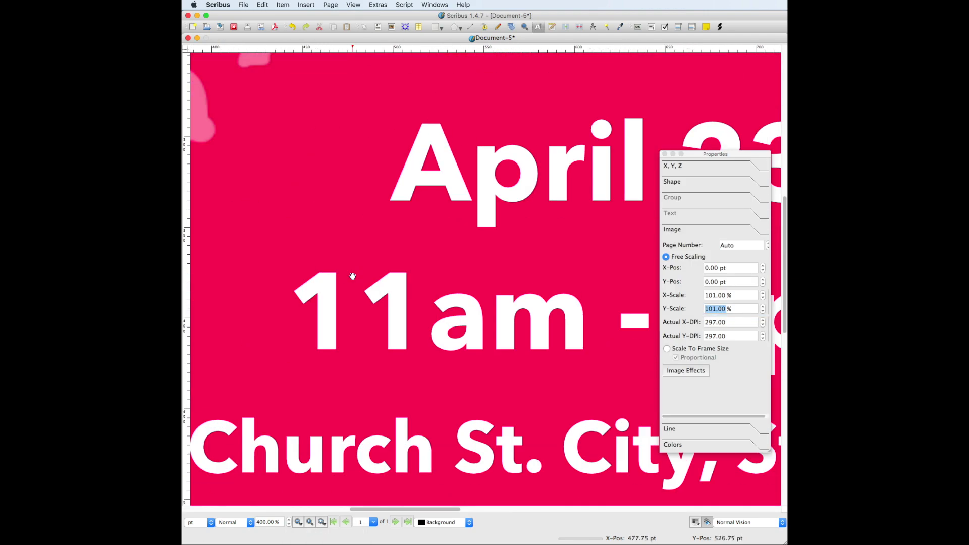
{"action": "scroll", "coordinate": [410, 78], "scroll_direction": "down", "scroll_amount": 4}
Reselect the background image and lock it in place again.
{"action": "left_click", "coordinate": [428, 116]}
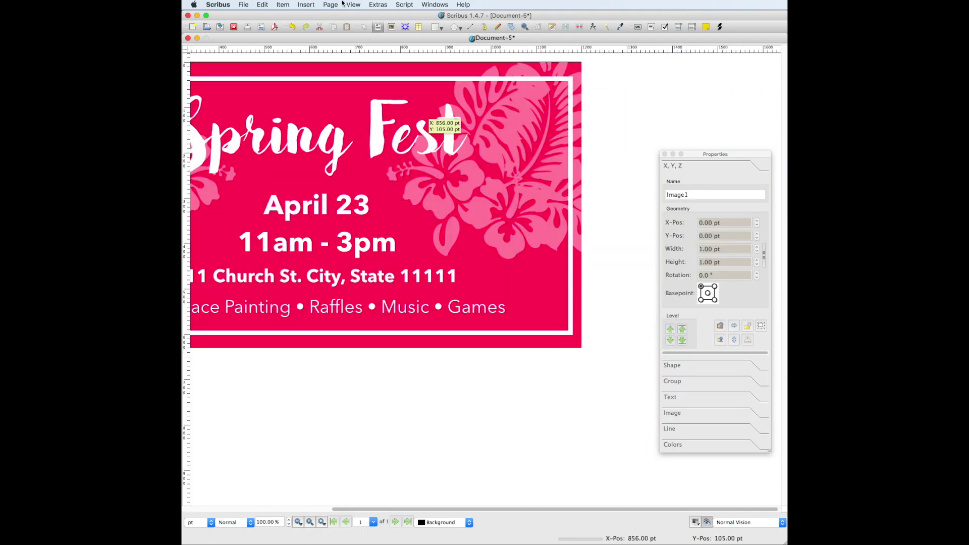
{"action": "scroll", "coordinate": [560, 367], "scroll_direction": "left", "scroll_amount": 10}
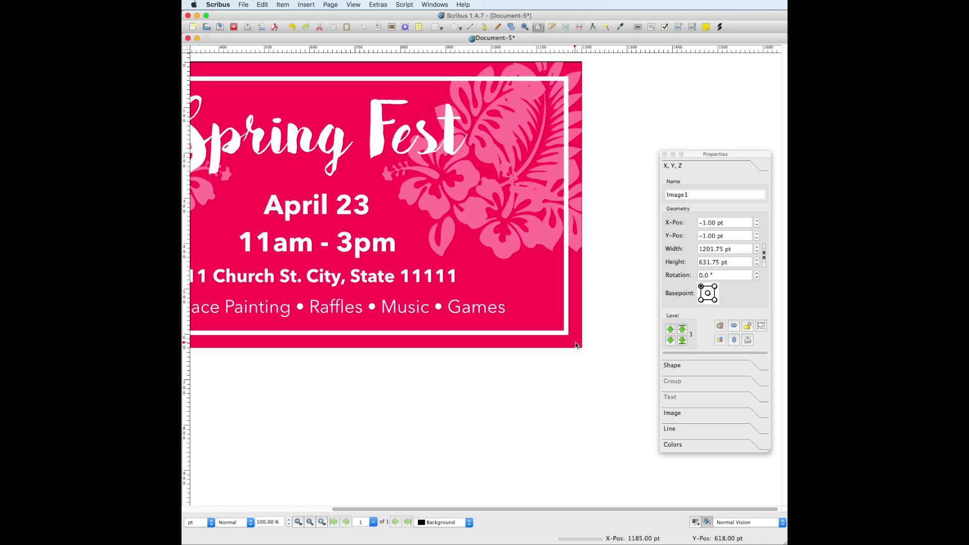
{"action": "scroll", "coordinate": [561, 353], "scroll_direction": "down", "scroll_amount": 2}
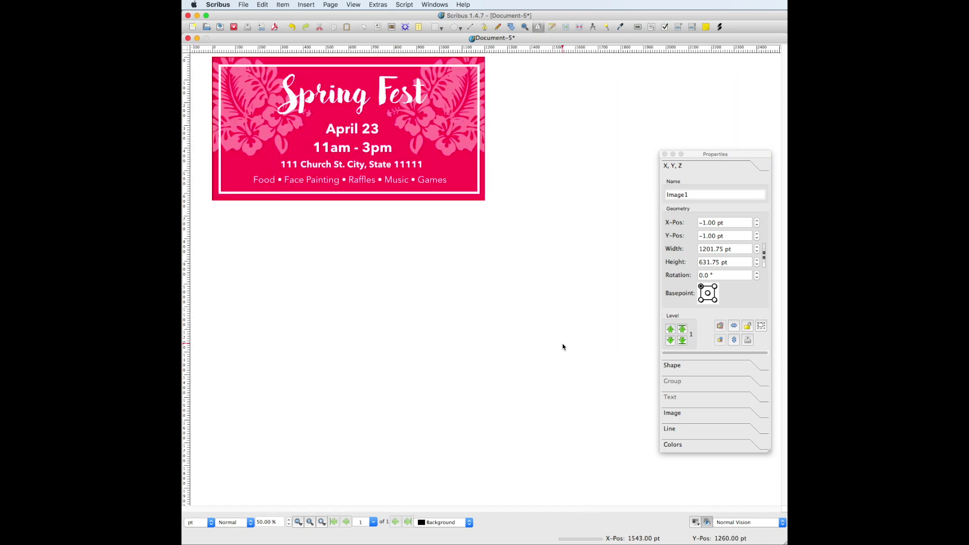
{"action": "left_click", "coordinate": [562, 345]}
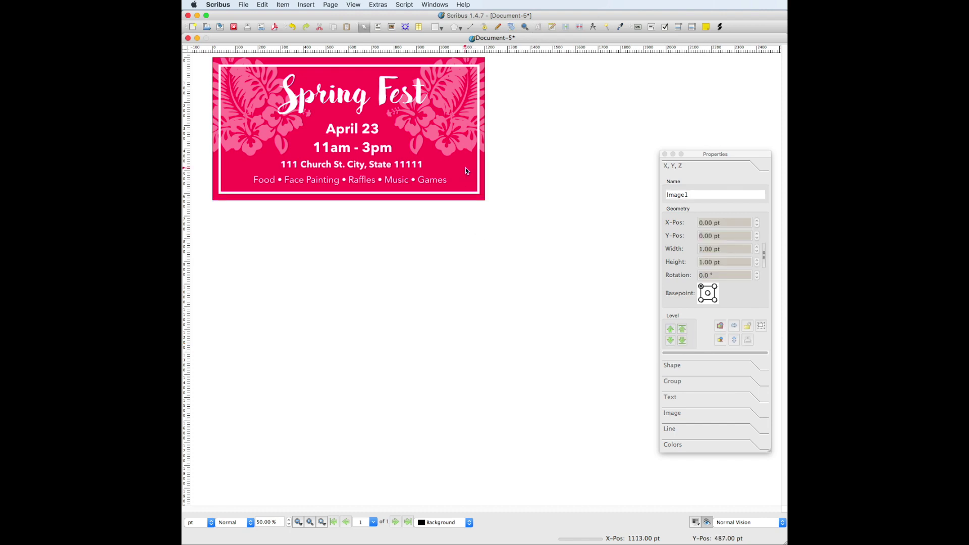
{"action": "left_click", "coordinate": [465, 168]}
{"action": "right_click", "coordinate": [472, 198]}
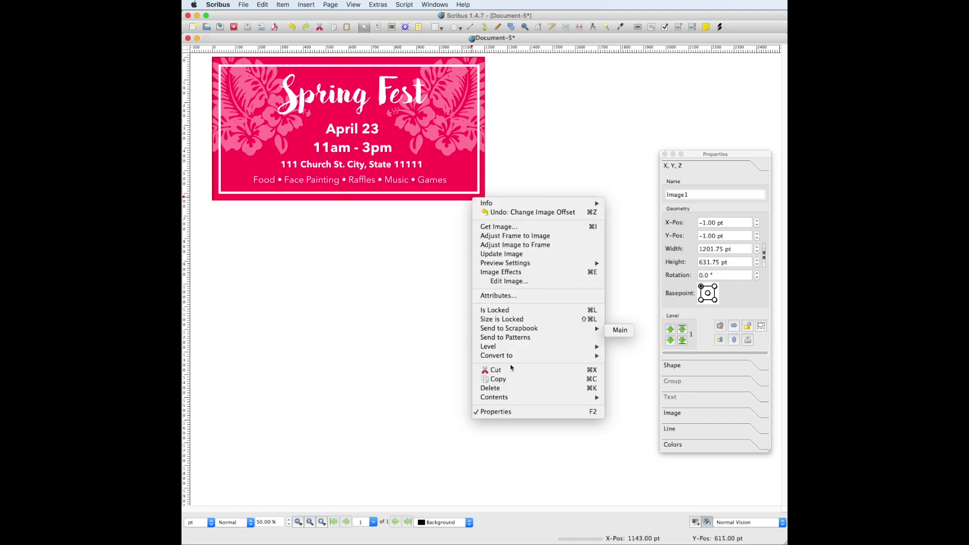
{"action": "left_click", "coordinate": [506, 310]}
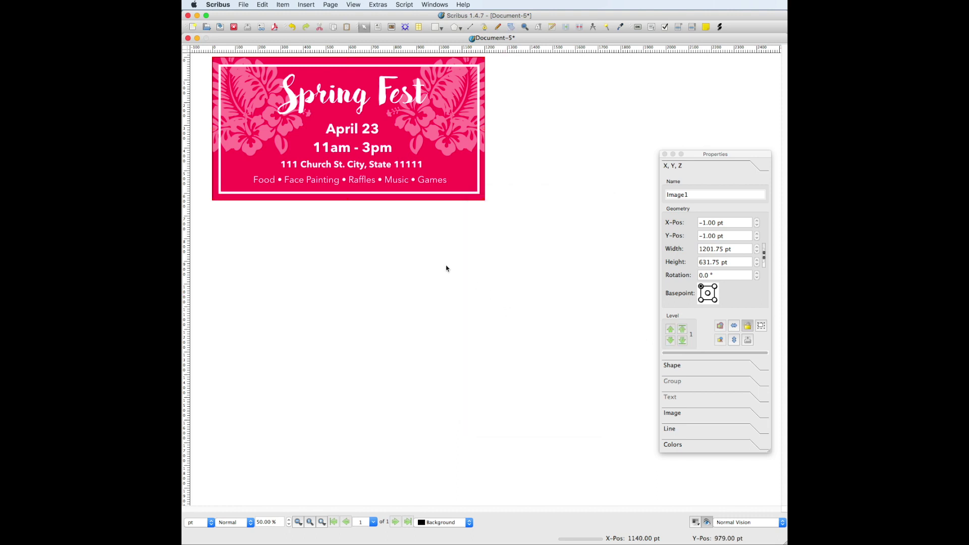
{"action": "left_click", "coordinate": [452, 237]}
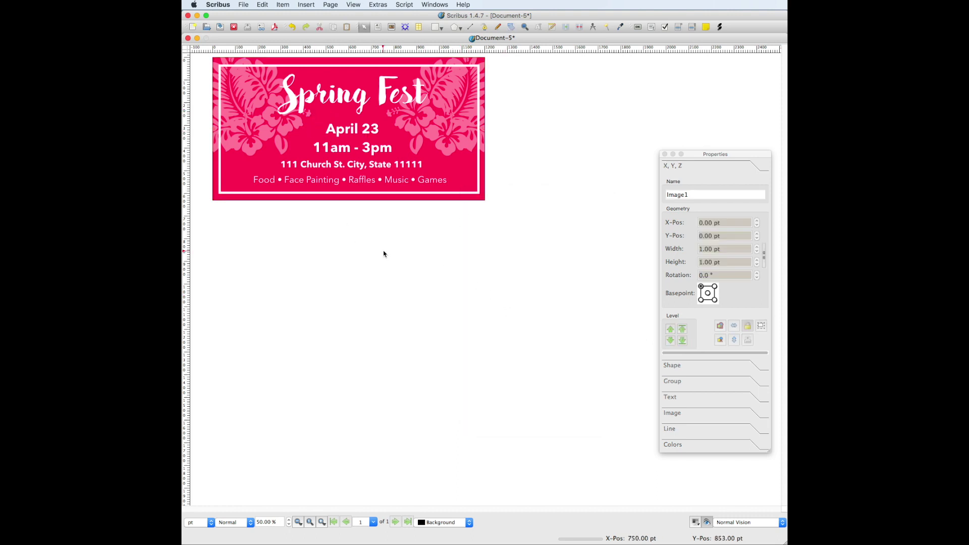
Save the document as 'spring fest FB graphic'.
{"action": "left_click", "coordinate": [244, 5]}
{"action": "left_click", "coordinate": [282, 78]}
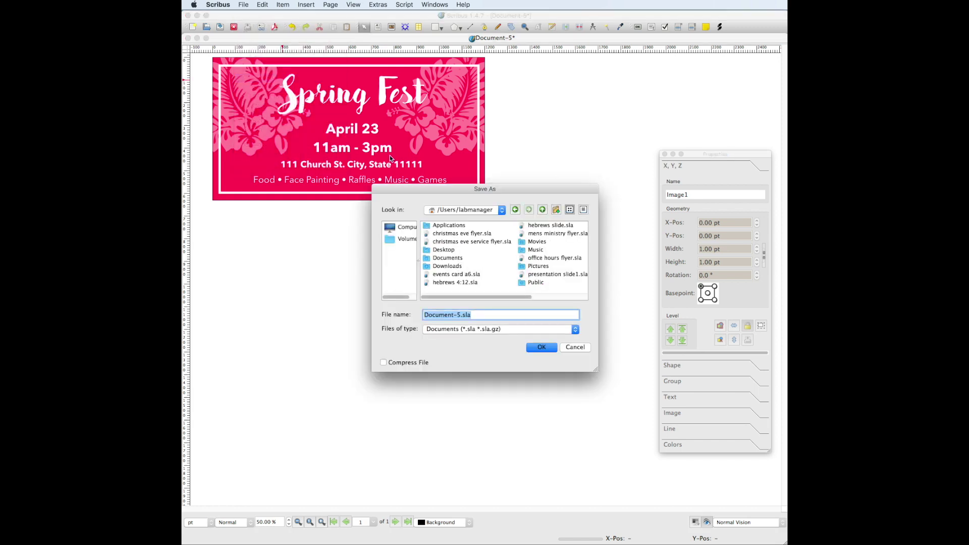
{"action": "type", "text": "spring fest FB graphic"}
{"action": "left_click", "coordinate": [553, 352]}
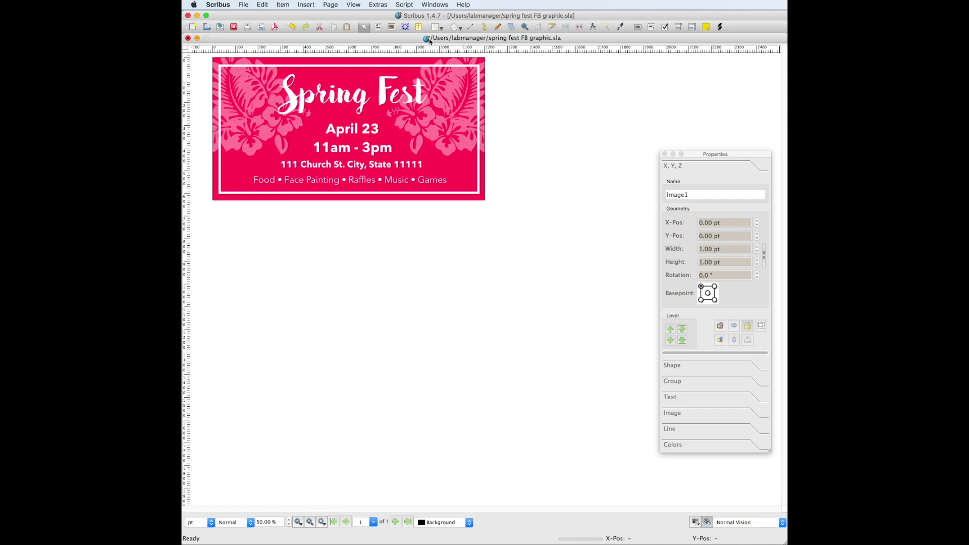
Export the flyer as a PNG image to the Desktop and close the preview.
{"action": "left_click", "coordinate": [243, 4]}
{"action": "mouse_move", "coordinate": [304, 134]}
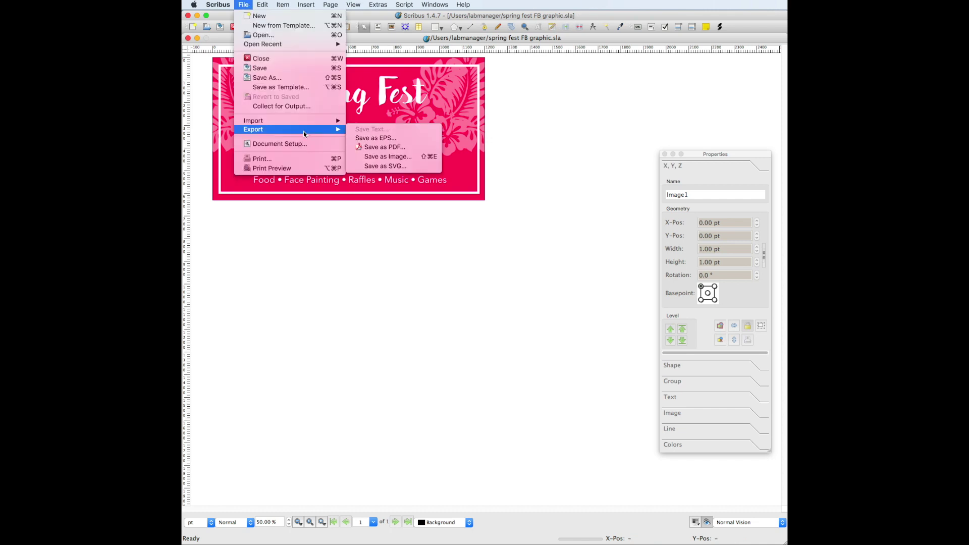
{"action": "left_click", "coordinate": [379, 159]}
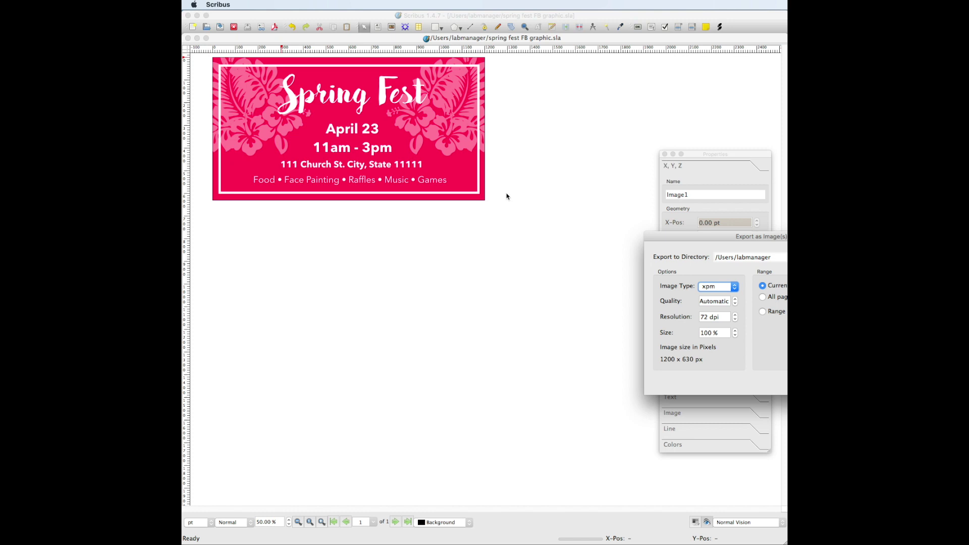
{"action": "left_click_drag", "start_coordinate": [740, 236], "coordinate": [492, 216]}
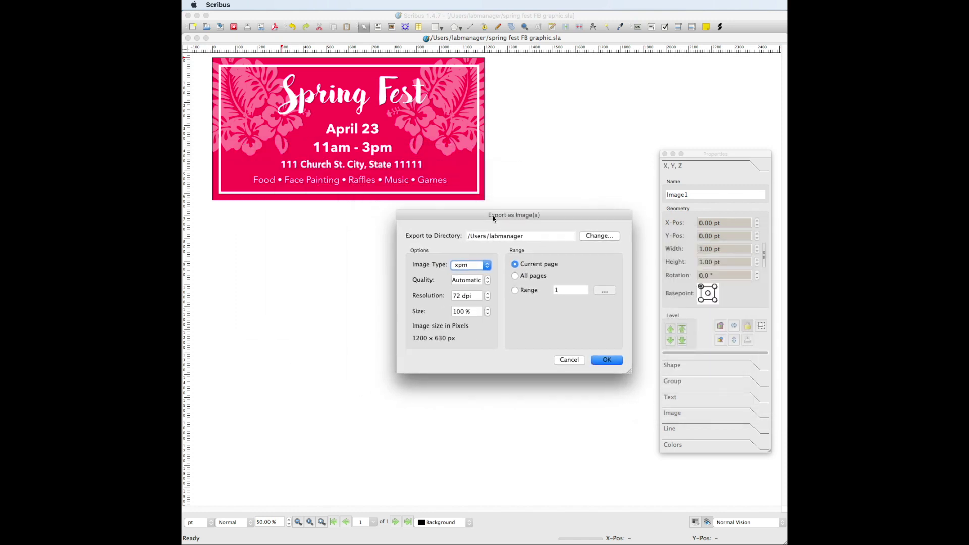
{"action": "left_click", "coordinate": [487, 266]}
{"action": "left_click", "coordinate": [461, 240]}
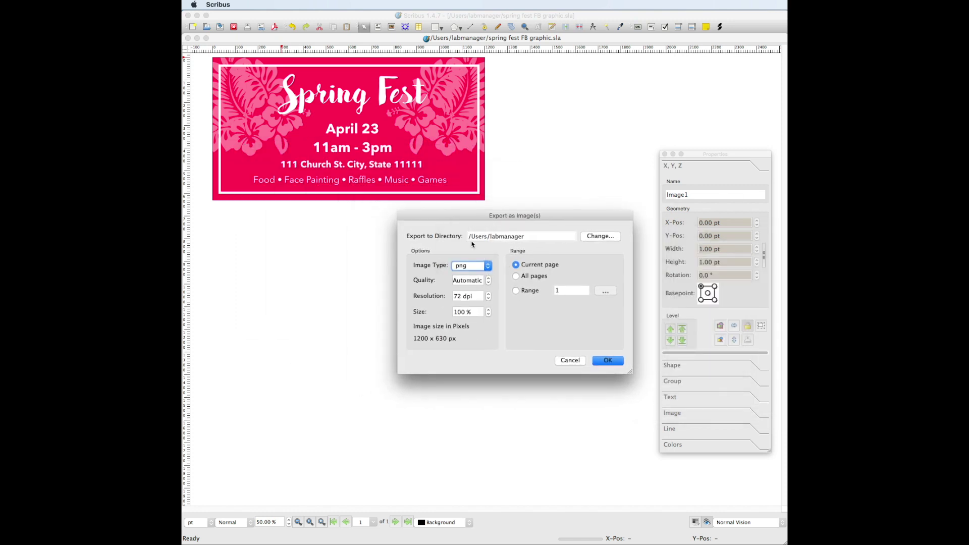
{"action": "left_click", "coordinate": [592, 238]}
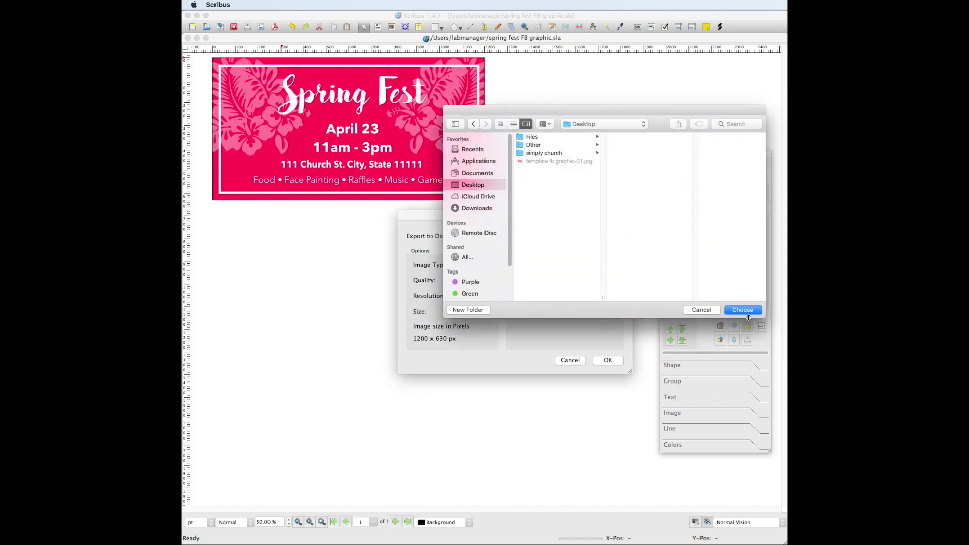
{"action": "left_click", "coordinate": [742, 310]}
{"action": "left_click", "coordinate": [608, 361]}
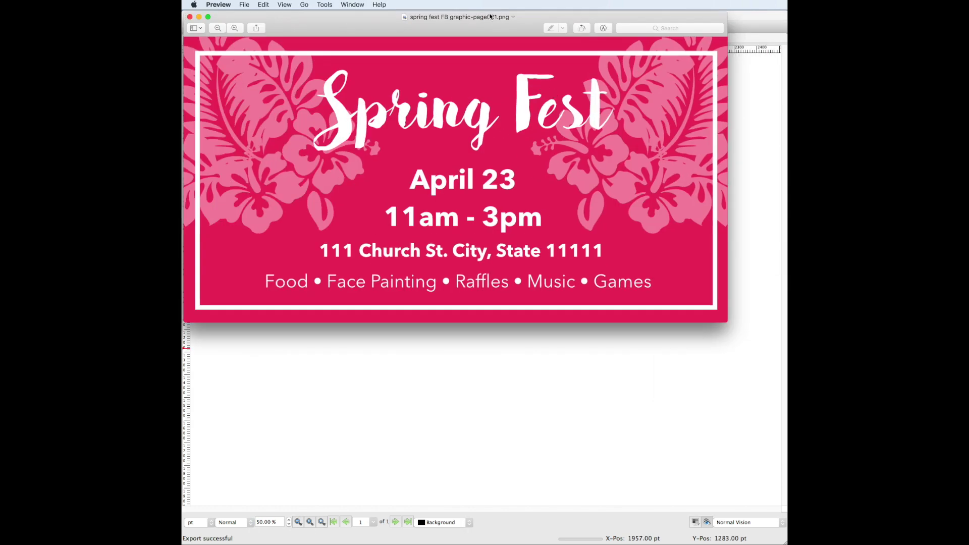
{"action": "key", "text": "super+q"}
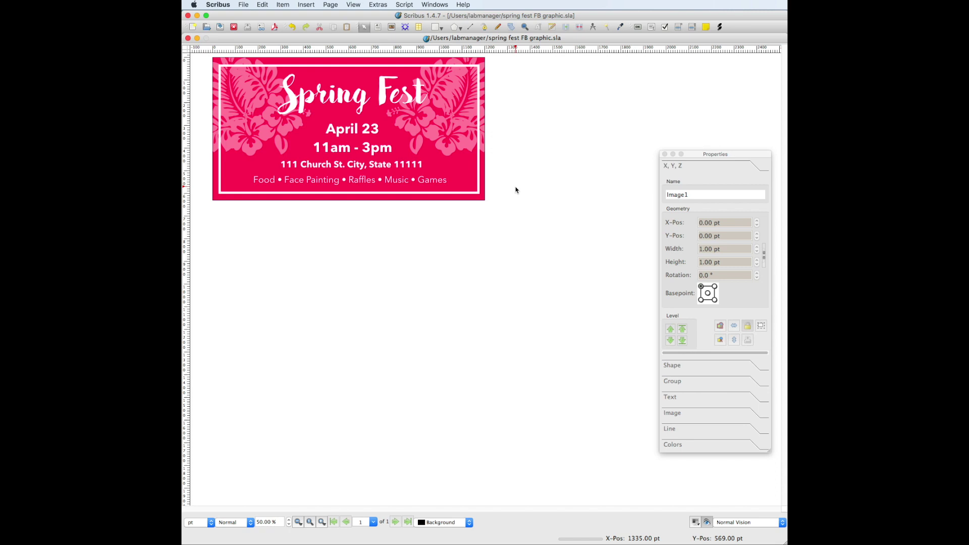